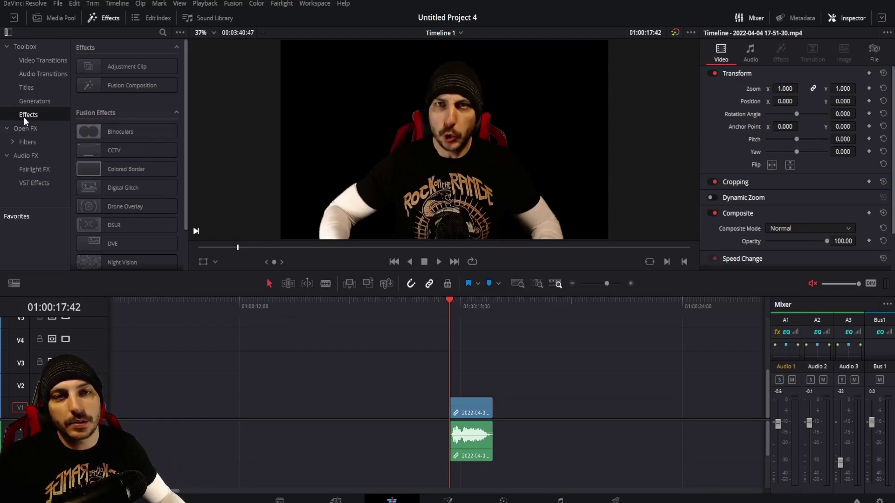
- Place an Adjustment Clip on V2, trim its end to the webcam clip's end, and save
{"action": "left_click_drag", "start_coordinate": [100, 65], "coordinate": [480, 386]}
{"action": "left_click_drag", "start_coordinate": [627, 391], "coordinate": [494, 390]}
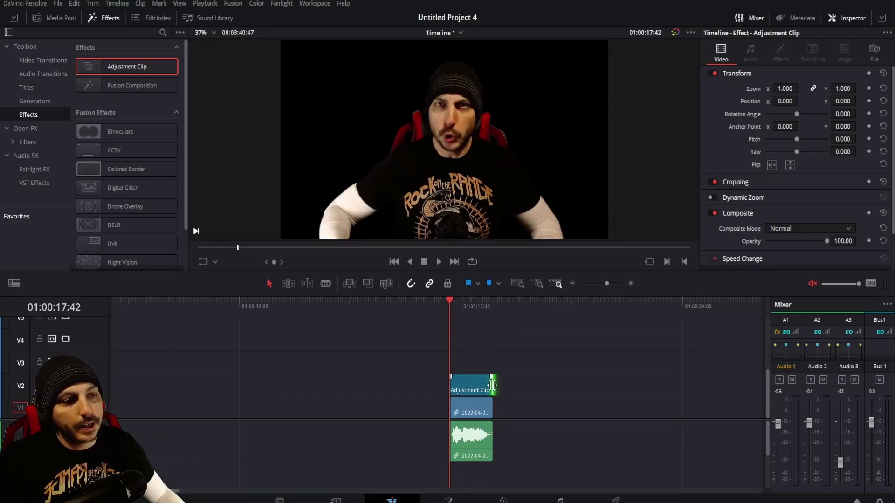
{"action": "mouse_move", "coordinate": [494, 388]}
{"action": "left_mouse_down"}
{"action": "mouse_move", "coordinate": [651, 402]}
{"action": "mouse_move", "coordinate": [494, 387]}
{"action": "left_mouse_up"}
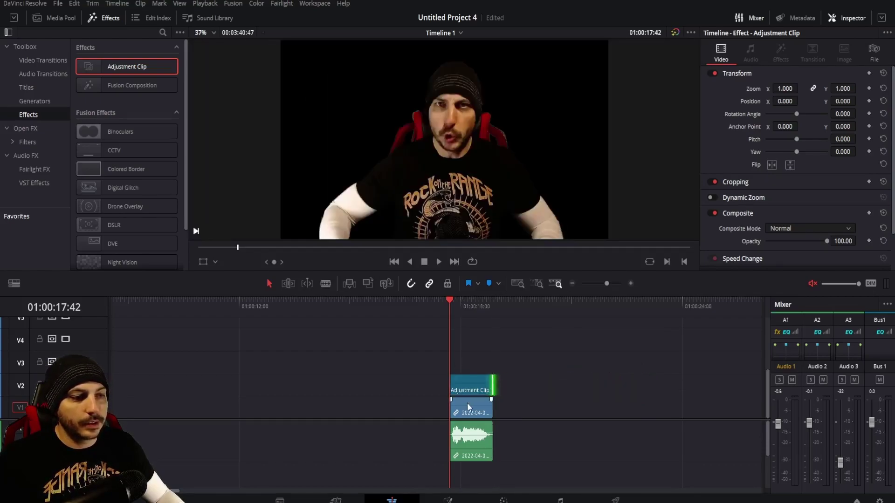
{"action": "left_click", "coordinate": [466, 387]}
{"action": "key", "text": "ctrl+s"}
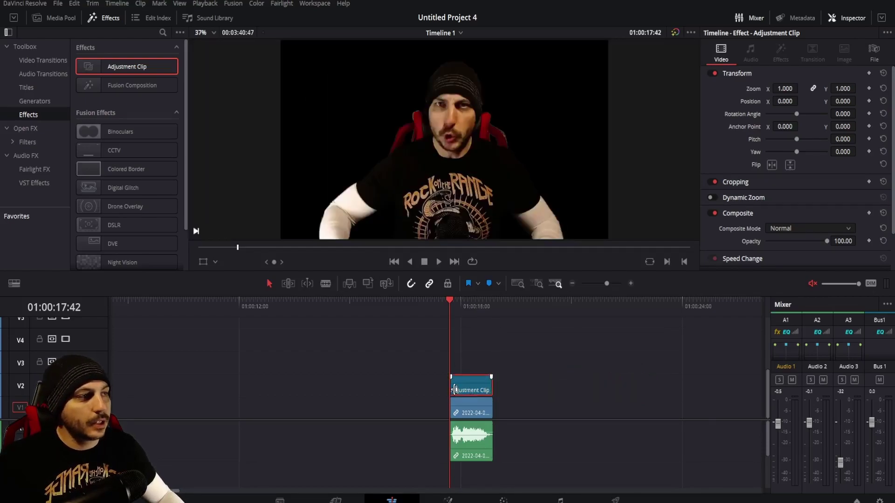
- Reframe the webcam clip with Zoom 1.550 and Position Y -176
{"action": "left_click", "coordinate": [477, 408]}
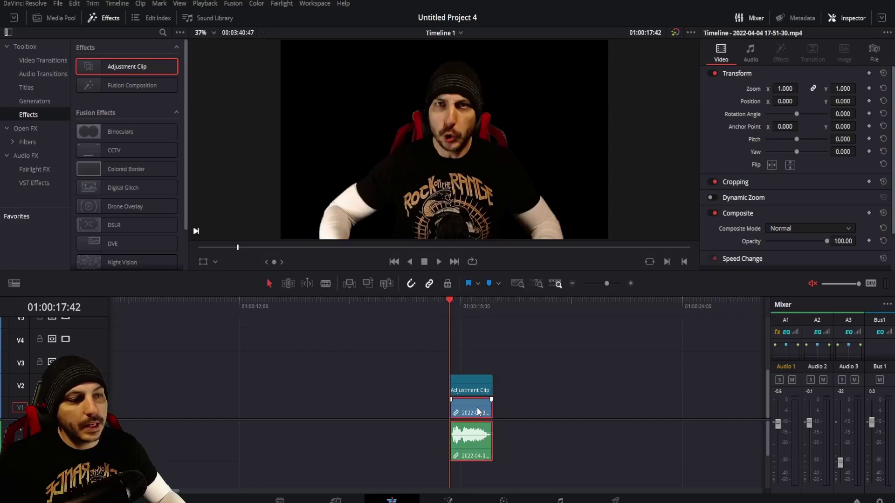
{"action": "left_click_drag", "start_coordinate": [792, 88], "coordinate": [865, 101]}
{"action": "left_click", "coordinate": [785, 89]}
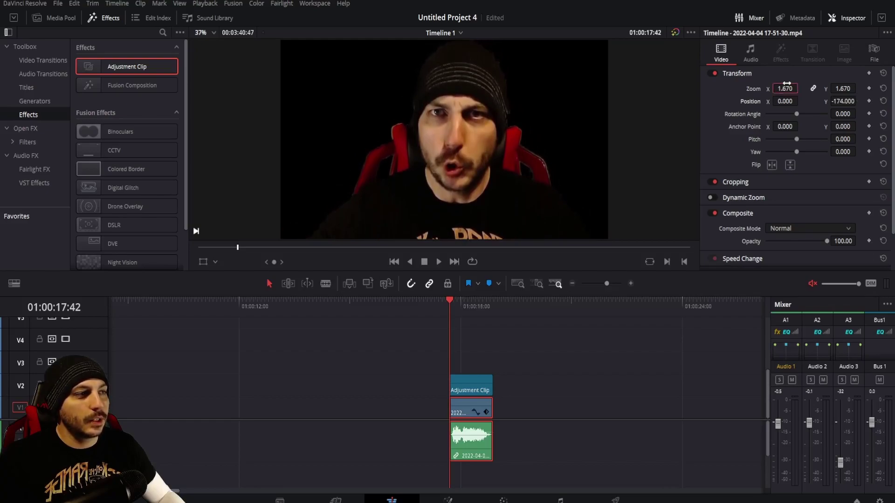
{"action": "type", "text": "1.55"}
{"action": "key", "text": "Return"}
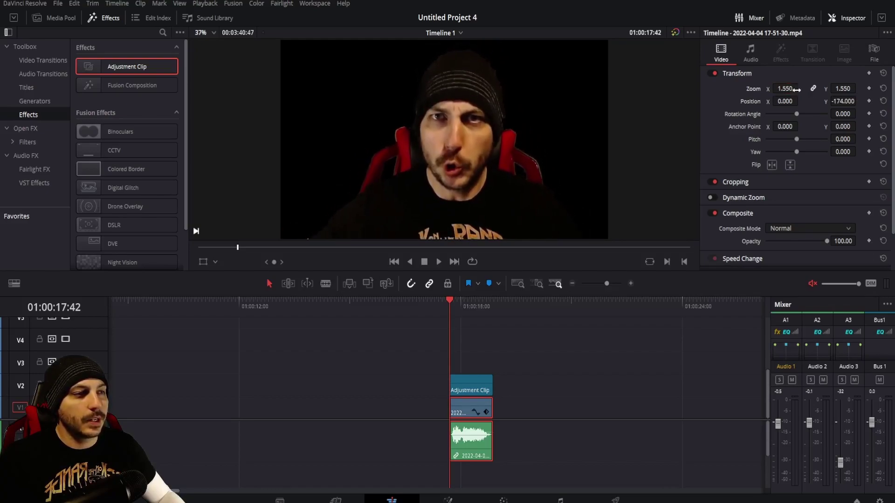
{"action": "left_click_drag", "start_coordinate": [842, 102], "coordinate": [855, 100]}
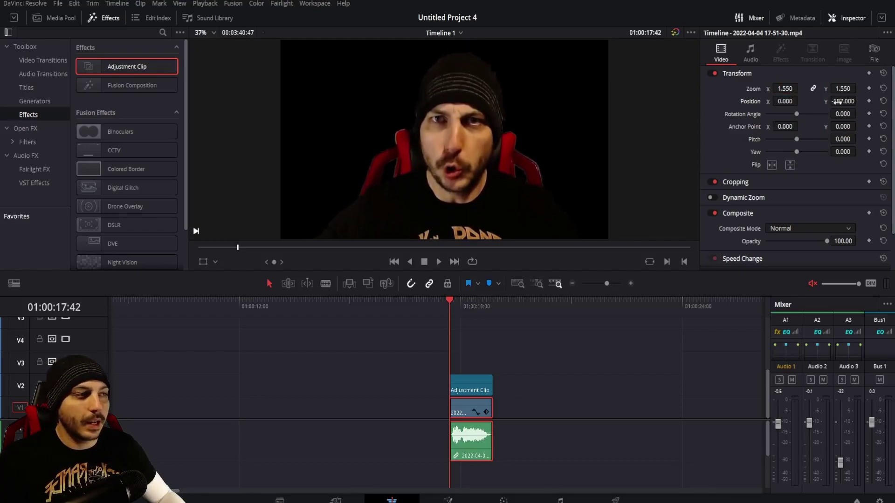
{"action": "left_click_drag", "start_coordinate": [838, 102], "coordinate": [856, 101]}
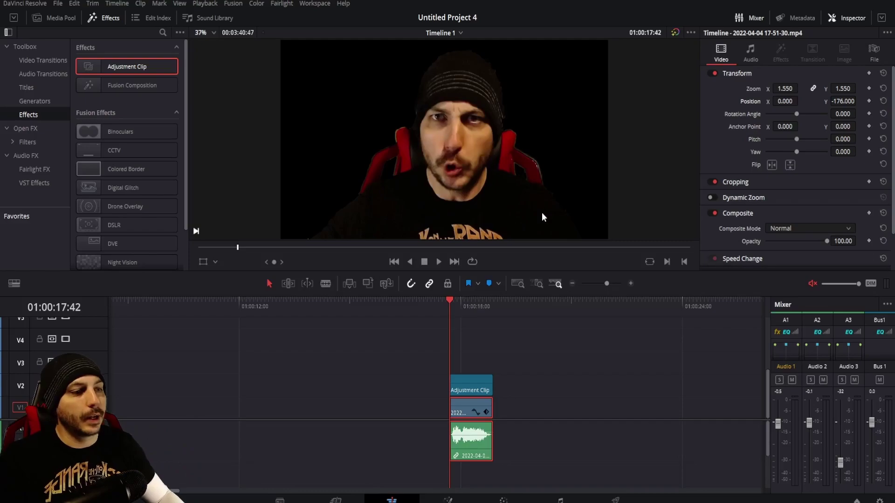
- Apply the Open FX Camera Shake effect to the Adjustment Clip on V2
{"action": "left_click", "coordinate": [461, 384]}
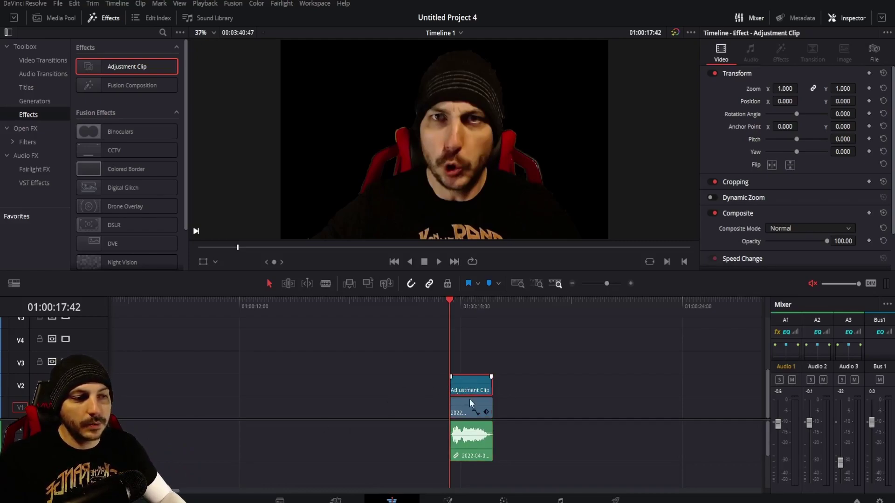
{"action": "left_click", "coordinate": [465, 411]}
{"action": "left_click", "coordinate": [466, 387]}
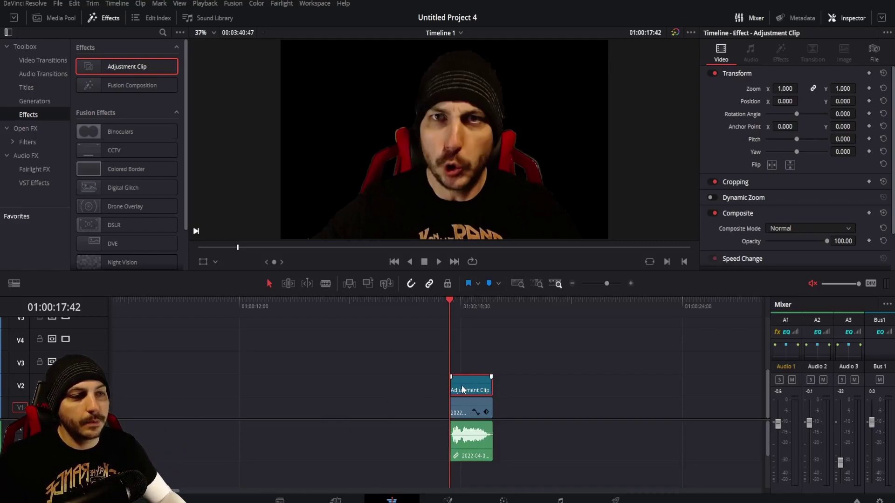
{"action": "left_click", "coordinate": [30, 127]}
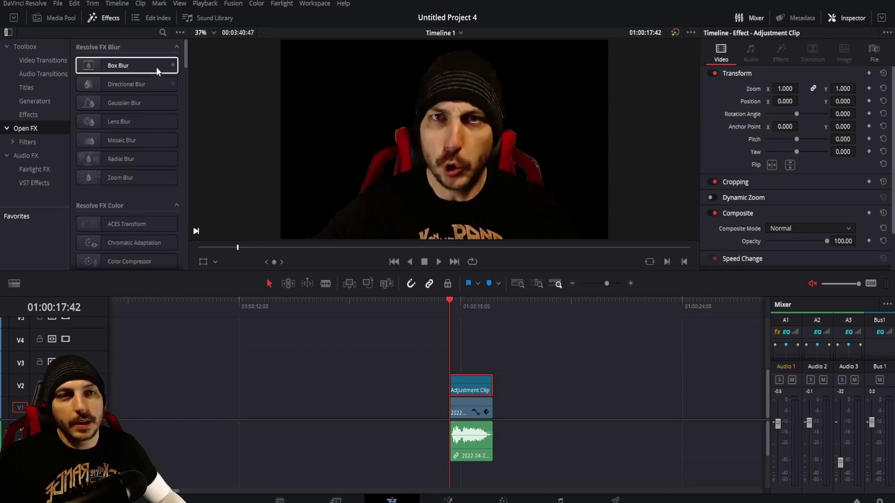
{"action": "left_click_drag", "start_coordinate": [184, 52], "coordinate": [183, 263]}
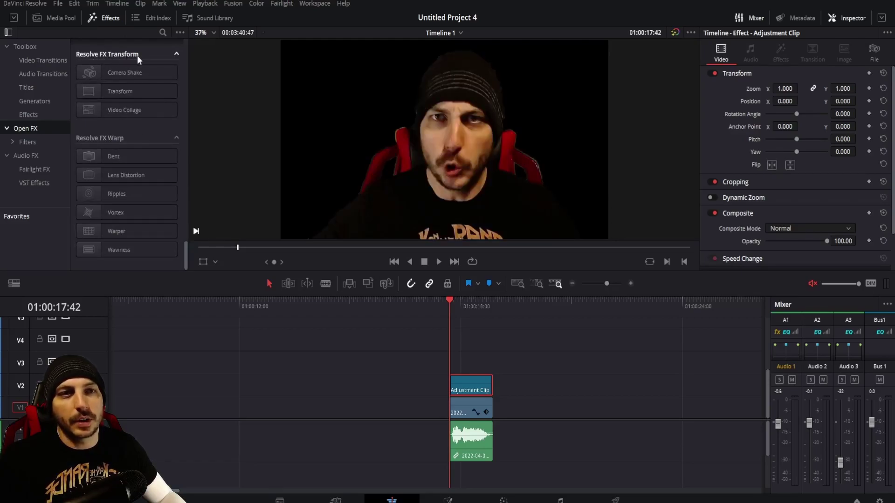
{"action": "left_click_drag", "start_coordinate": [122, 77], "coordinate": [469, 382]}
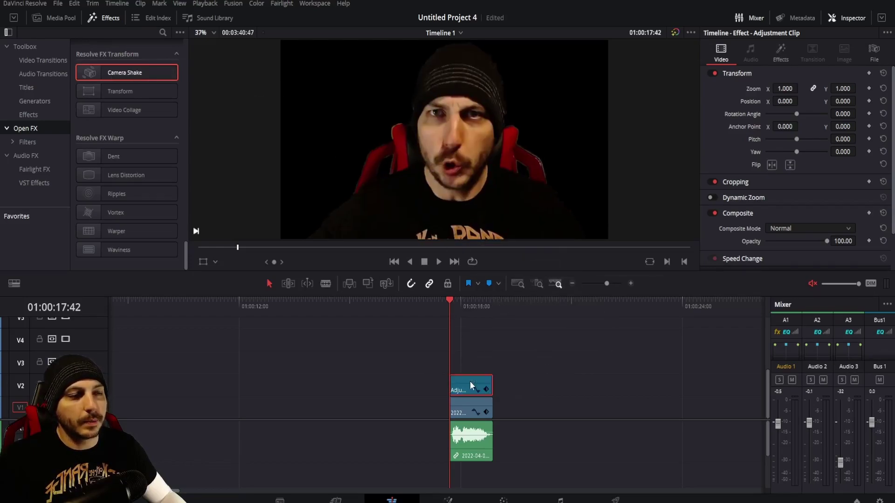
- Save the project and play back the clip to preview the shake
{"action": "key", "text": "ctrl+s"}
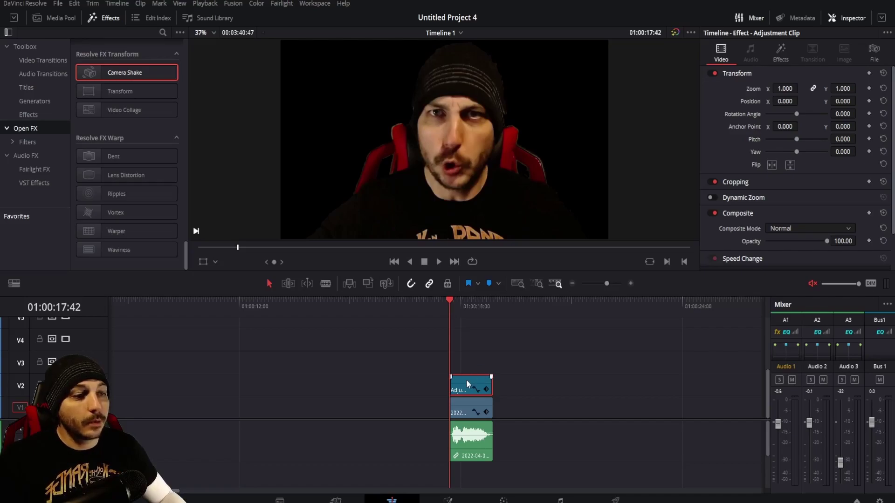
{"action": "key", "text": "space"}
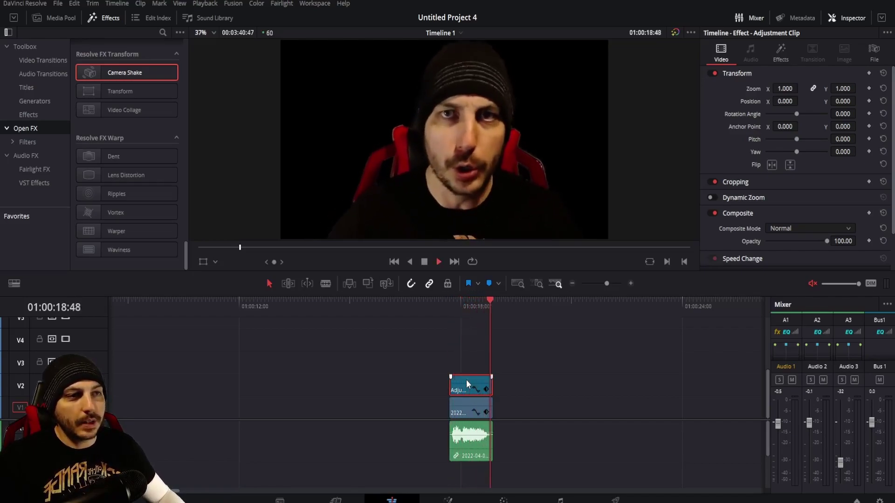
{"action": "left_click", "coordinate": [467, 312]}
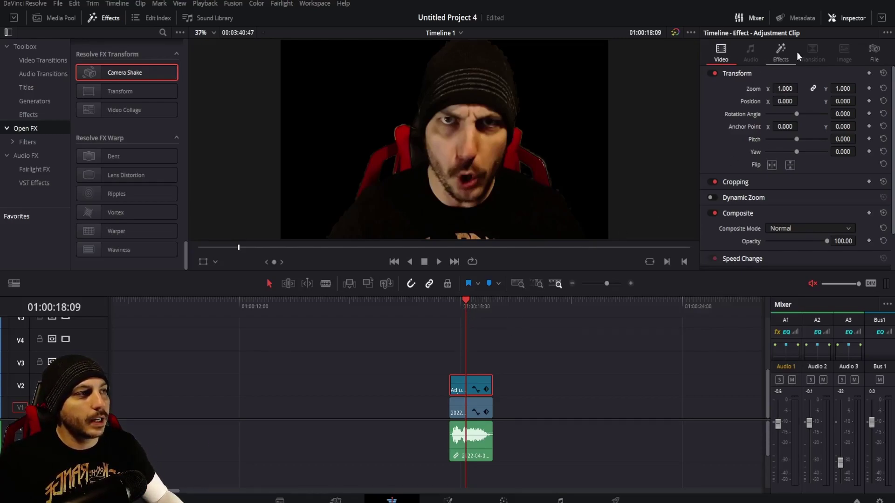
- Show the Camera Shake settings and raise its speed to about 1.039, previewing from the start
{"action": "left_click", "coordinate": [849, 17]}
{"action": "left_click", "coordinate": [848, 17]}
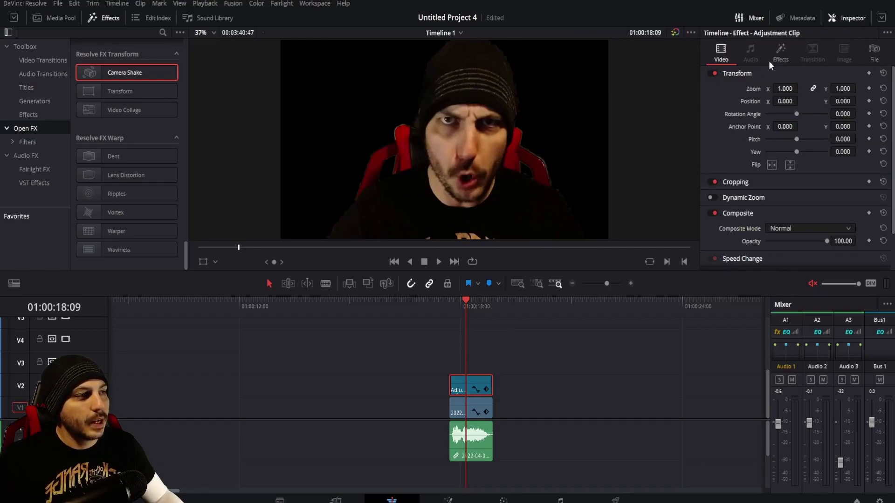
{"action": "left_click", "coordinate": [780, 55]}
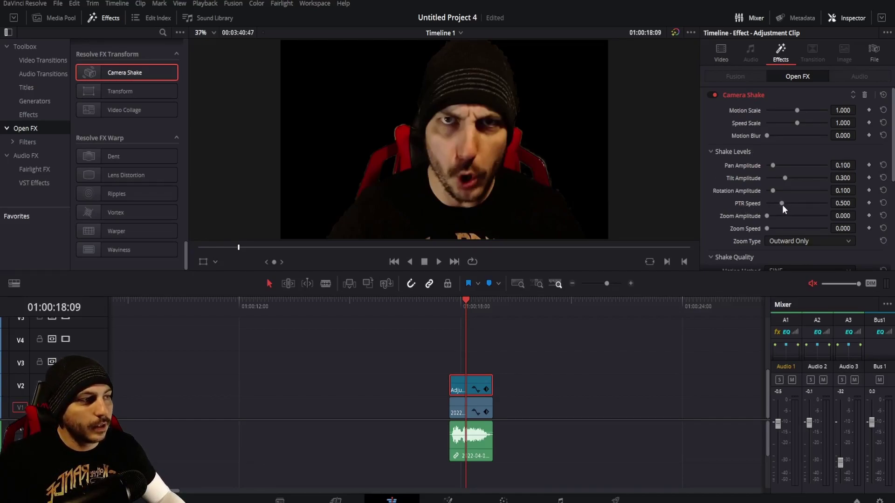
{"action": "left_click_drag", "start_coordinate": [782, 204], "coordinate": [790, 203]}
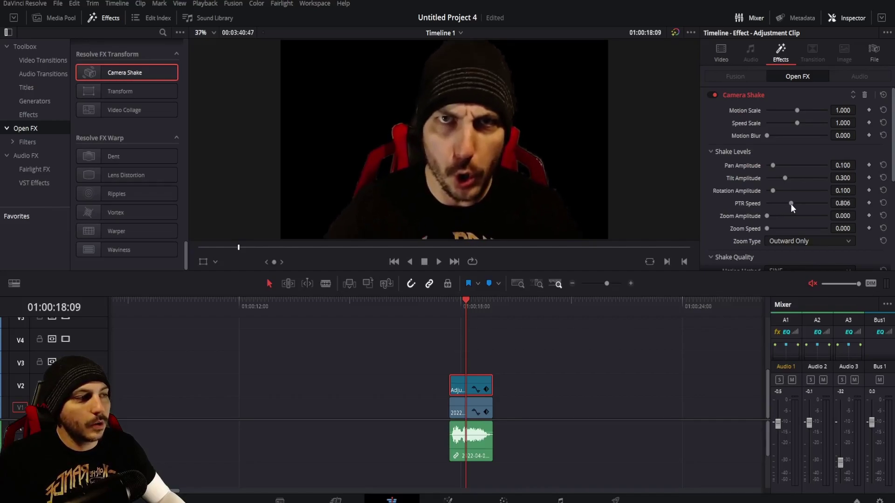
{"action": "left_click", "coordinate": [443, 307]}
{"action": "key", "text": "space"}
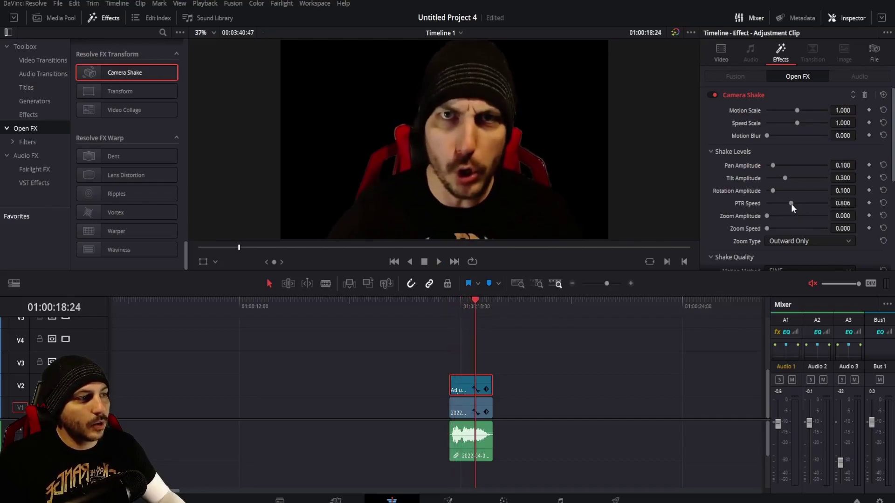
{"action": "left_click_drag", "start_coordinate": [791, 203], "coordinate": [798, 206]}
{"action": "left_click", "coordinate": [447, 309]}
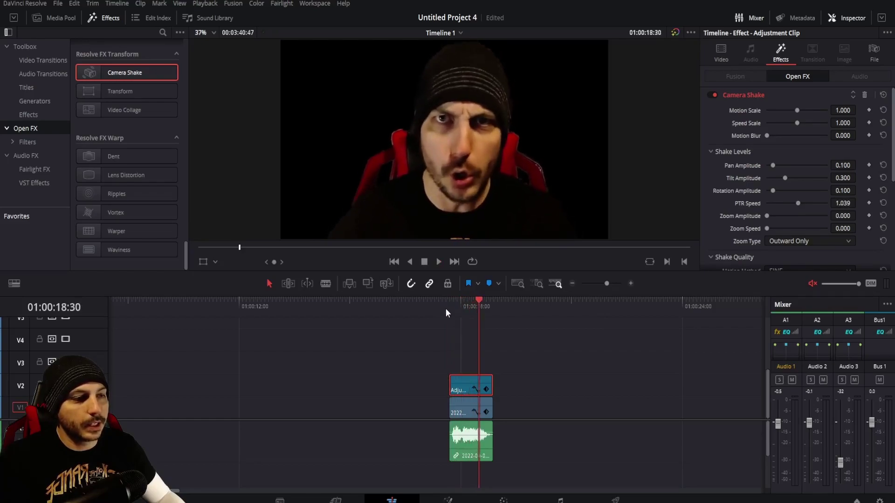
{"action": "left_click", "coordinate": [446, 308]}
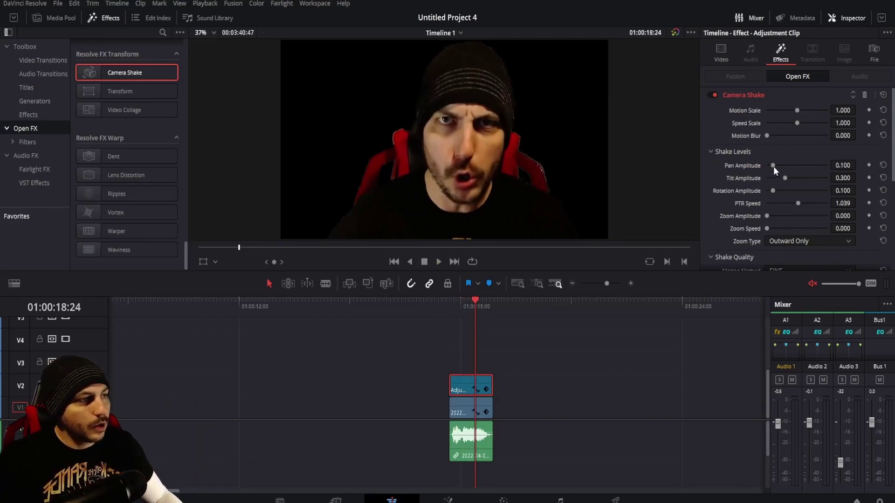
- Adjust the shake to Pan Amplitude 0.170 and Tilt Amplitude 0.303, previewing the result
{"action": "left_click_drag", "start_coordinate": [772, 165], "coordinate": [796, 178]}
{"action": "left_click", "coordinate": [446, 312]}
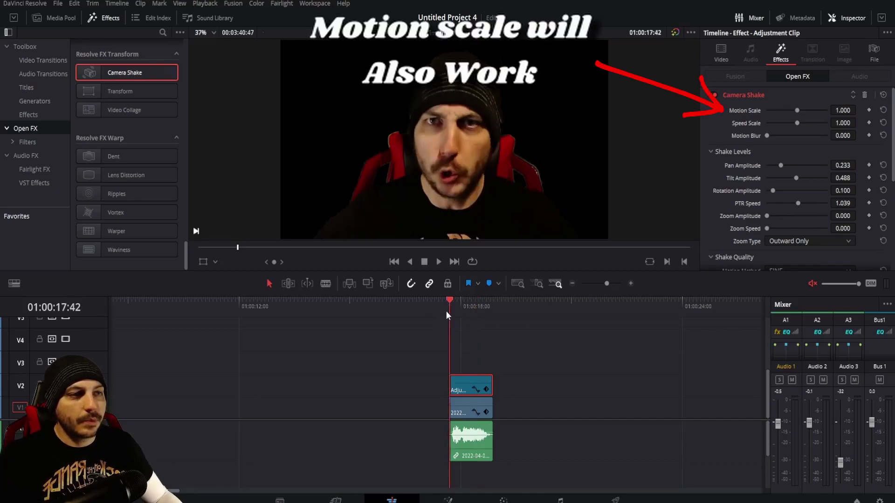
{"action": "key", "text": "space"}
{"action": "key", "text": "space"}
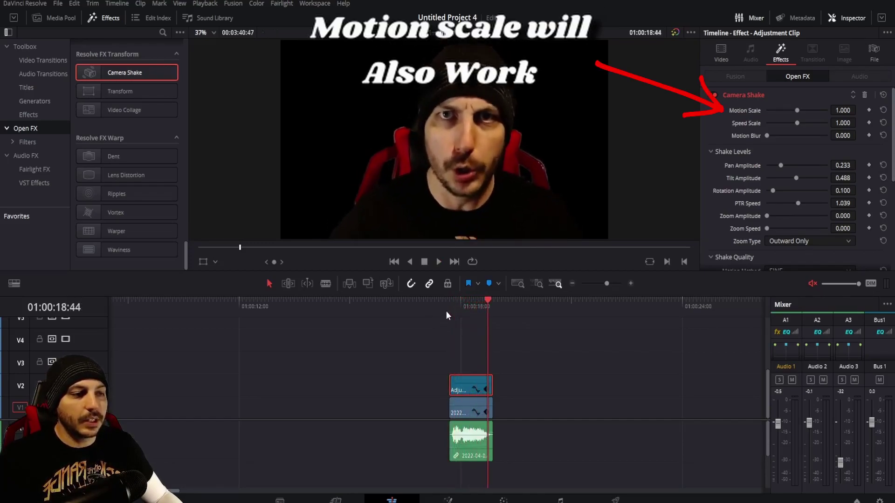
{"action": "left_click", "coordinate": [446, 311]}
{"action": "key", "text": "space"}
{"action": "key", "text": "space"}
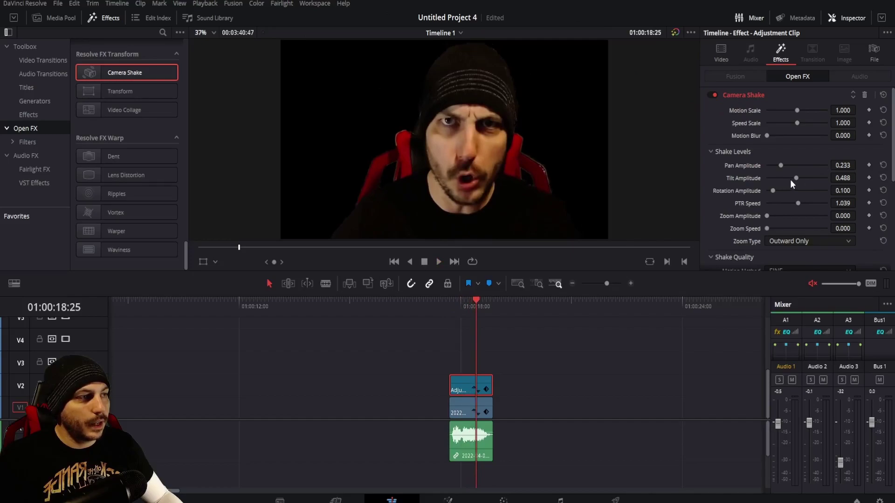
{"action": "left_click_drag", "start_coordinate": [793, 179], "coordinate": [777, 165]}
{"action": "left_click", "coordinate": [443, 311]}
{"action": "key", "text": "space"}
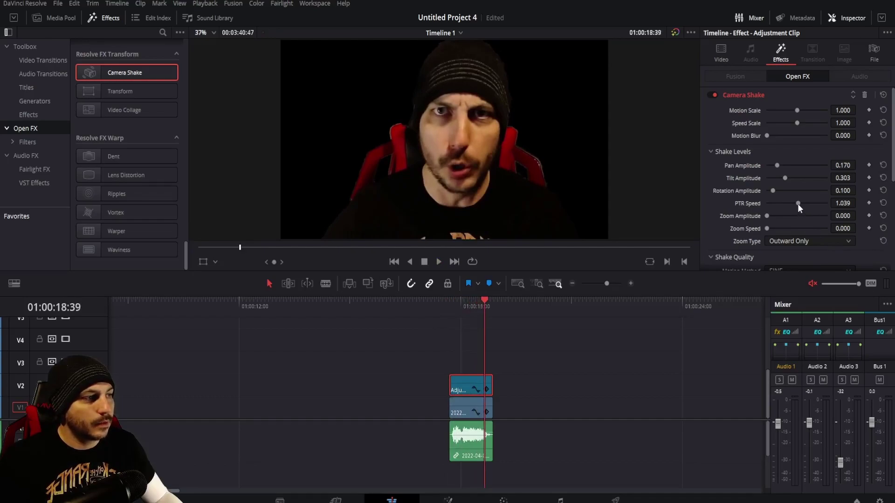
- Raise the shake's PTR Speed to 1.333, replay it, and save
{"action": "left_click_drag", "start_coordinate": [797, 203], "coordinate": [806, 204]}
{"action": "left_click", "coordinate": [441, 311]}
{"action": "key", "text": "space"}
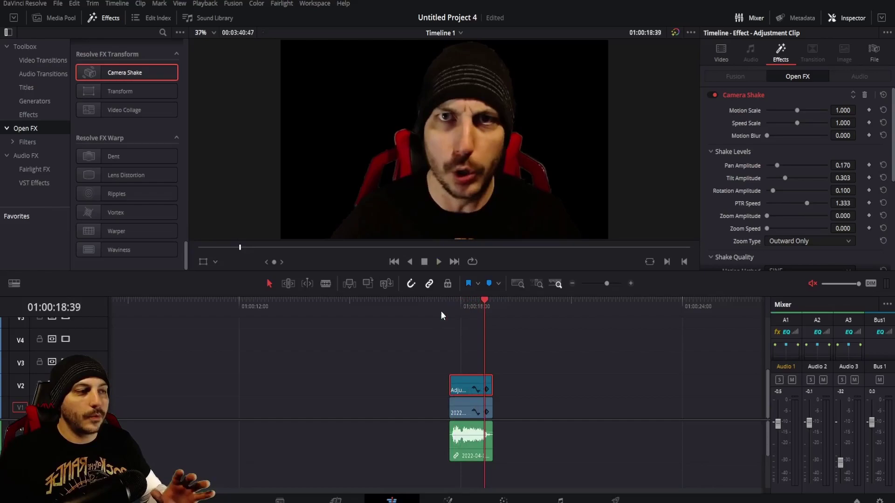
{"action": "key", "text": "ctrl+s"}
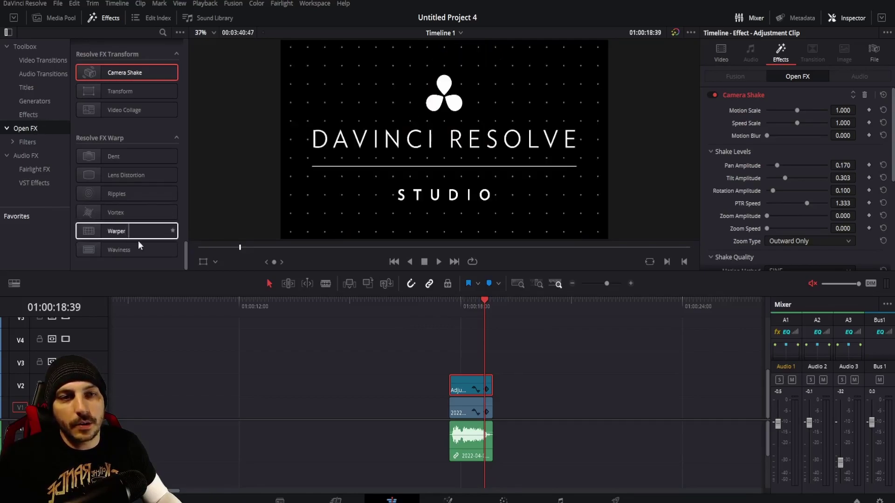
- Add a Color Generator effect onto the Adjustment Clip
{"action": "left_click_drag", "start_coordinate": [187, 262], "coordinate": [186, 56]}
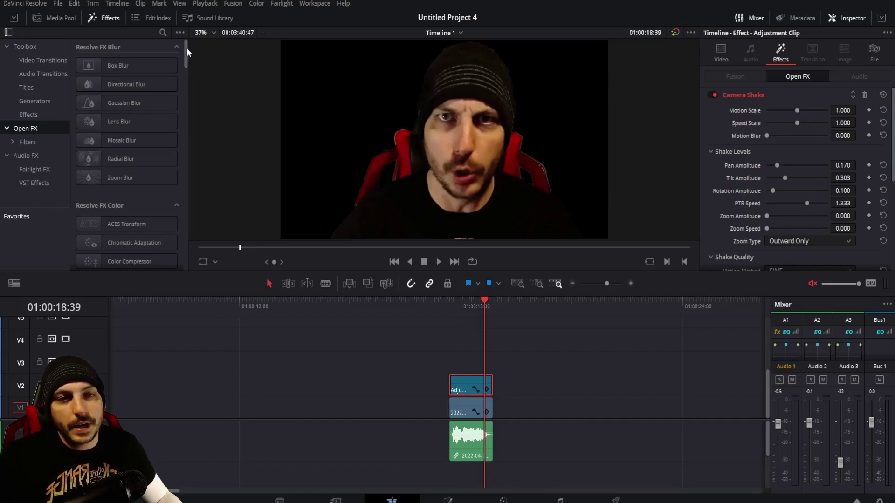
{"action": "left_click_drag", "start_coordinate": [186, 47], "coordinate": [191, 100]}
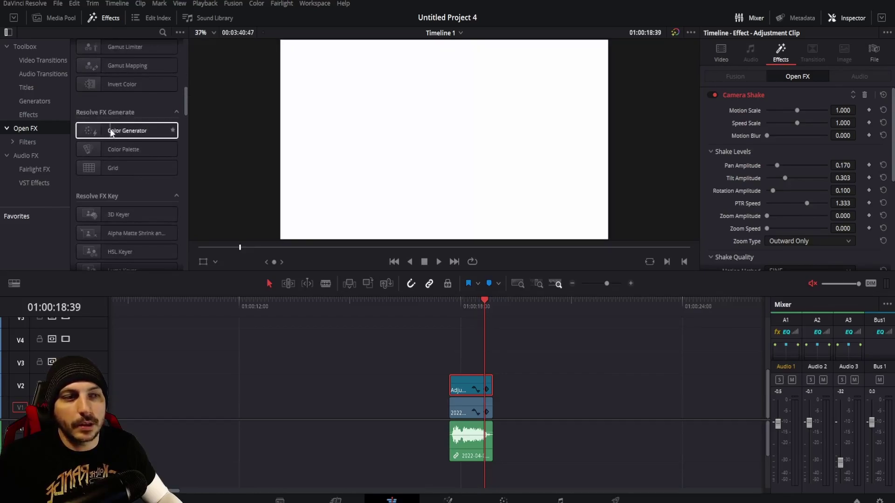
{"action": "left_click_drag", "start_coordinate": [111, 131], "coordinate": [465, 390]}
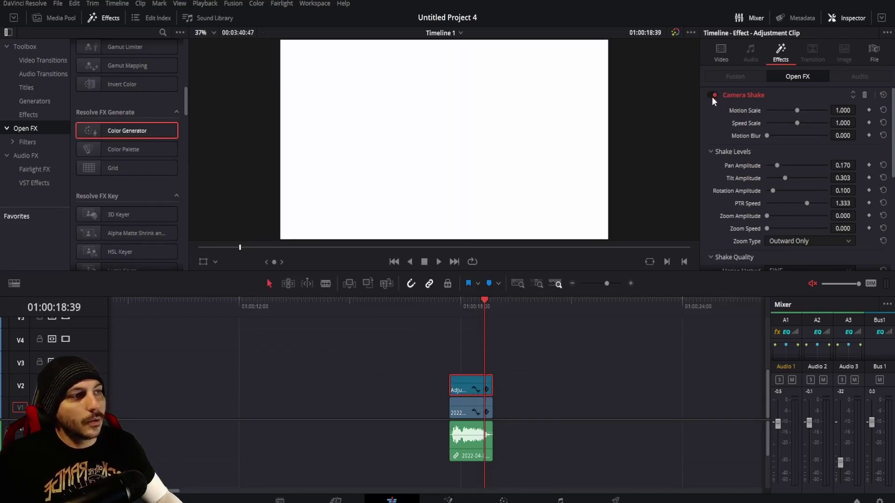
- Set the Color Generator's colour to pure red (#ff0000)
{"action": "left_click", "coordinate": [750, 94]}
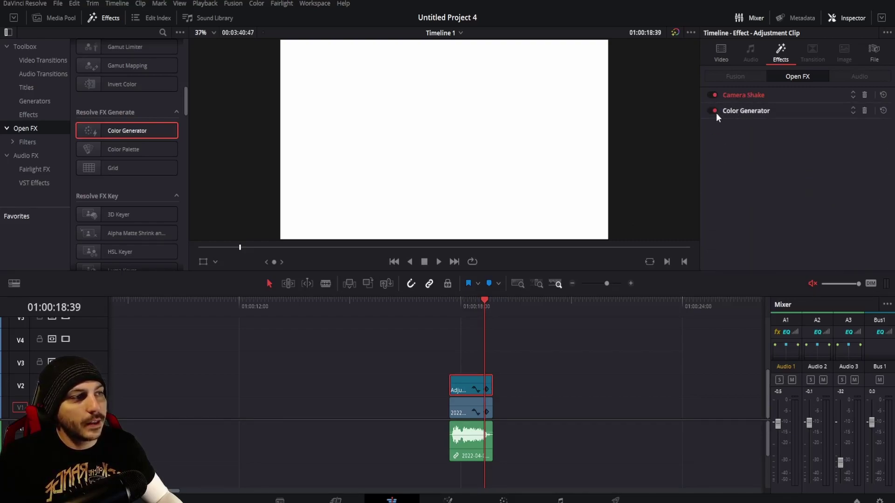
{"action": "left_click", "coordinate": [741, 112]}
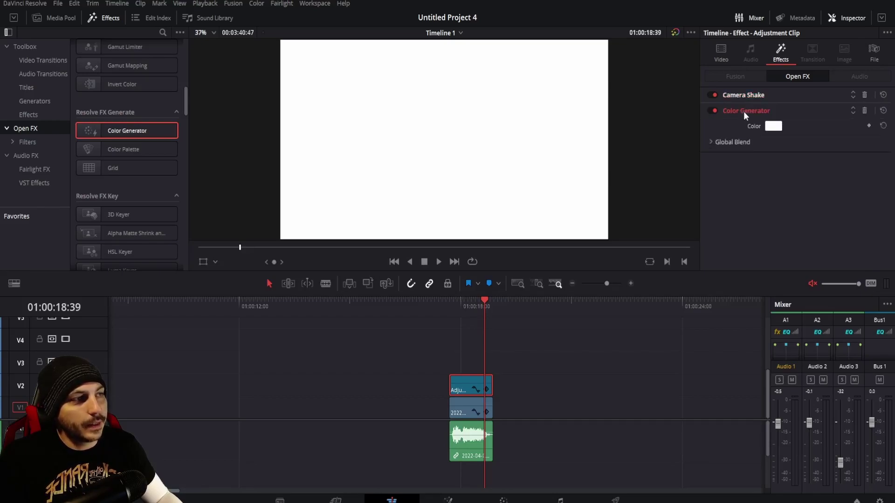
{"action": "left_click", "coordinate": [773, 125]}
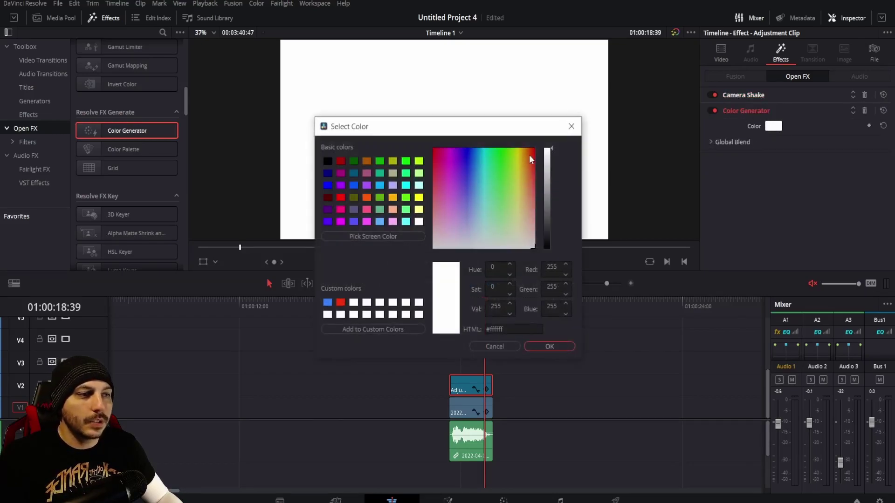
{"action": "left_click_drag", "start_coordinate": [529, 155], "coordinate": [549, 135]}
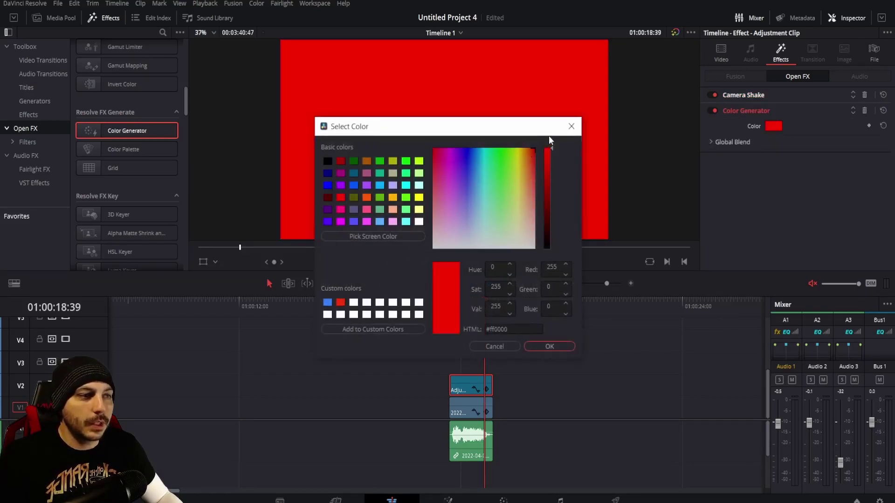
{"action": "left_click", "coordinate": [550, 348]}
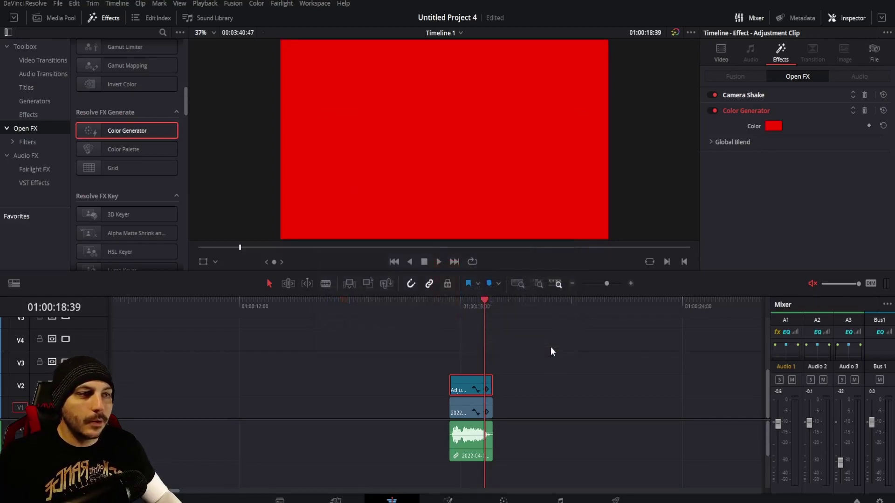
- Lower the Color Generator's Global Blend to 0.273 for a translucent red tint
{"action": "left_click", "coordinate": [714, 143]}
{"action": "left_click_drag", "start_coordinate": [846, 155], "coordinate": [803, 155]}
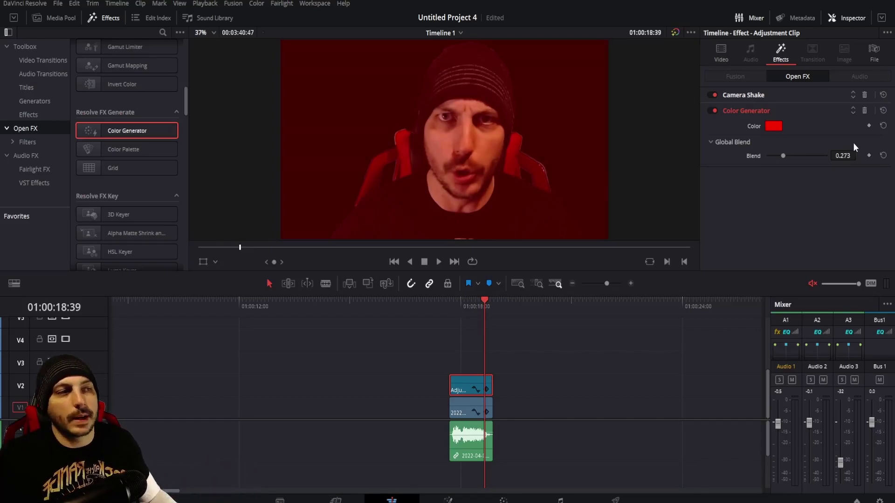
{"action": "mouse_move", "coordinate": [475, 397]}
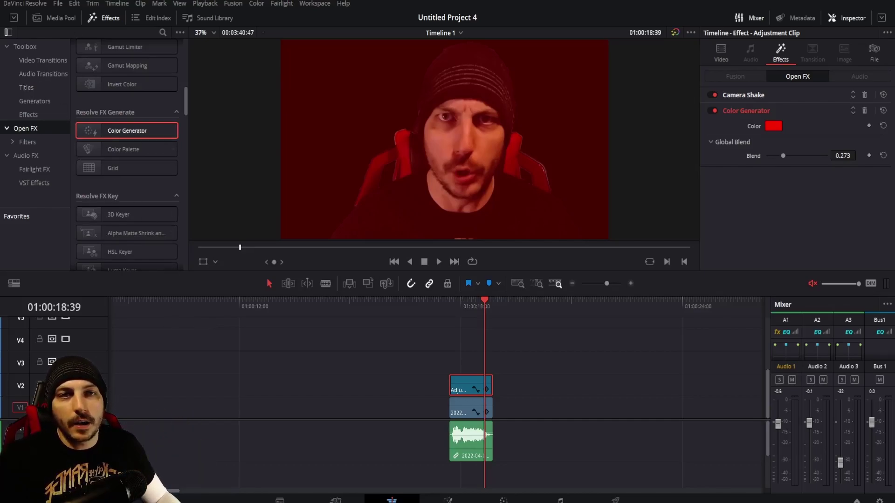
- Add a Text+ title on V3, trim it to the adjustment clip, and type 'Triggered'
{"action": "left_click", "coordinate": [23, 85]}
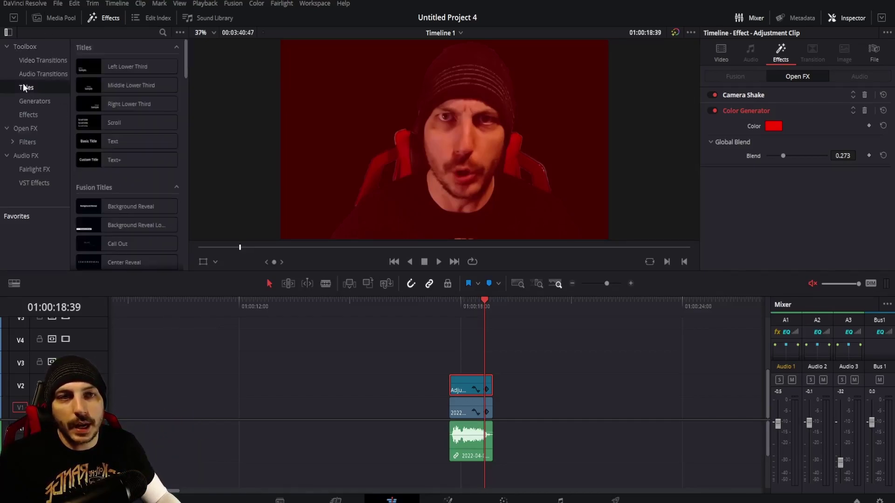
{"action": "left_click_drag", "start_coordinate": [122, 160], "coordinate": [449, 373]}
{"action": "left_click_drag", "start_coordinate": [632, 367], "coordinate": [492, 367]}
{"action": "left_click", "coordinate": [459, 359]}
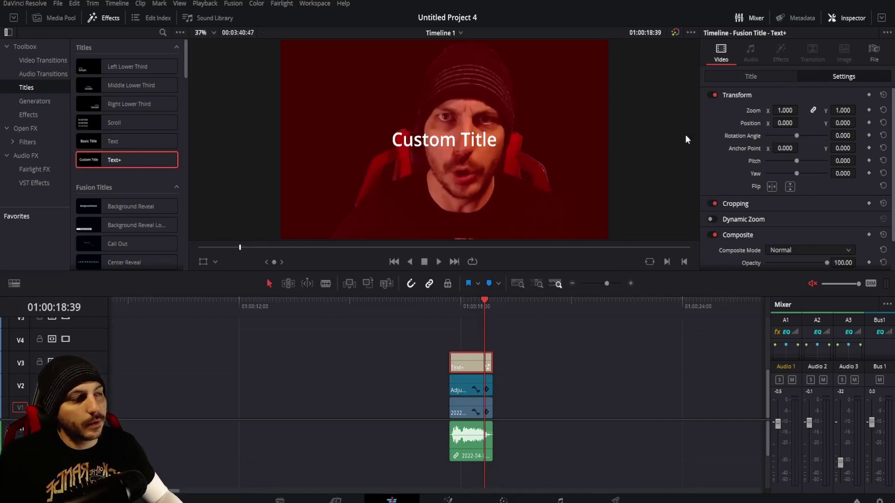
{"action": "left_click", "coordinate": [770, 77]}
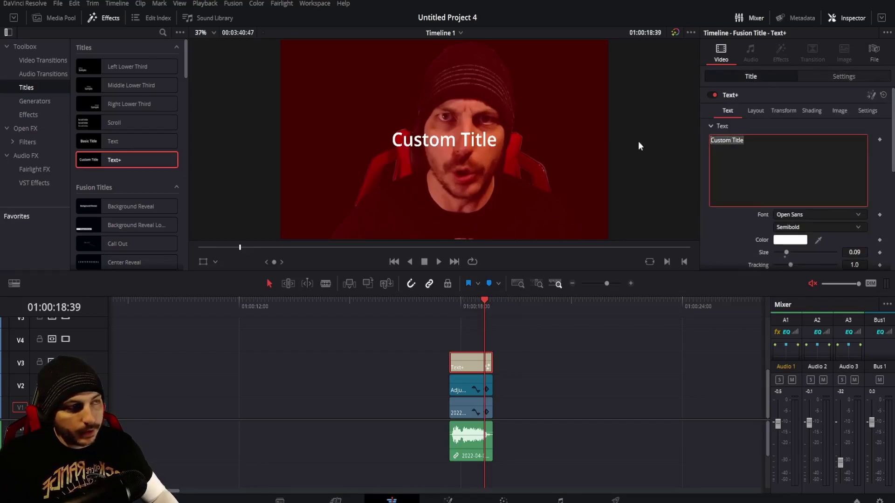
{"action": "type", "text": "Tri"}
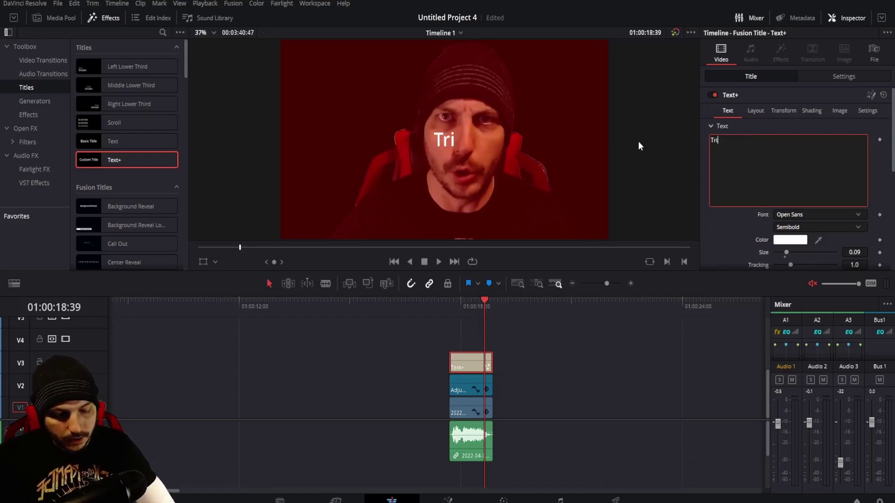
{"action": "type", "text": "ggered"}
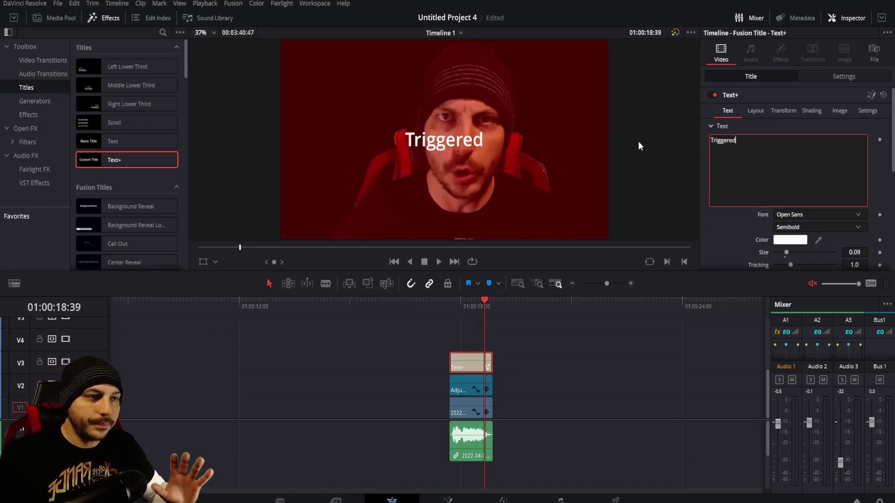
- Change the title font to Open Sans Condensed Bold and bring up its Shading settings
{"action": "left_click", "coordinate": [794, 214]}
{"action": "left_click", "coordinate": [782, 211]}
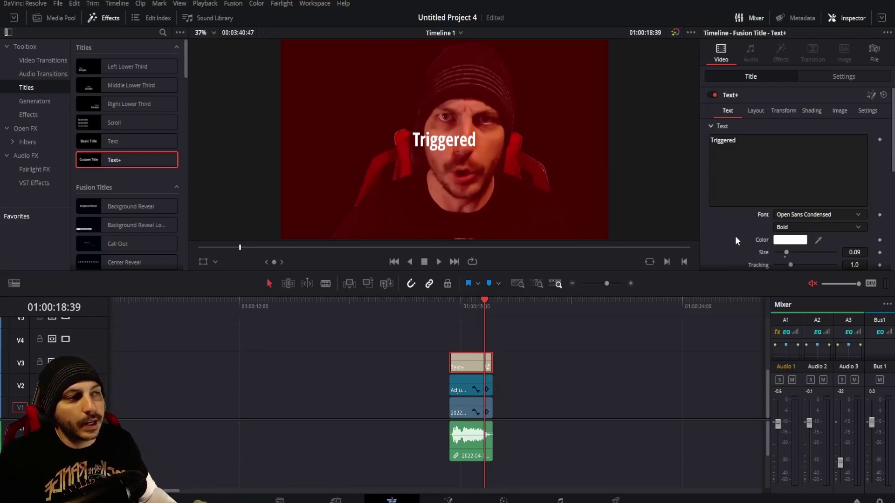
{"action": "left_click", "coordinate": [807, 112]}
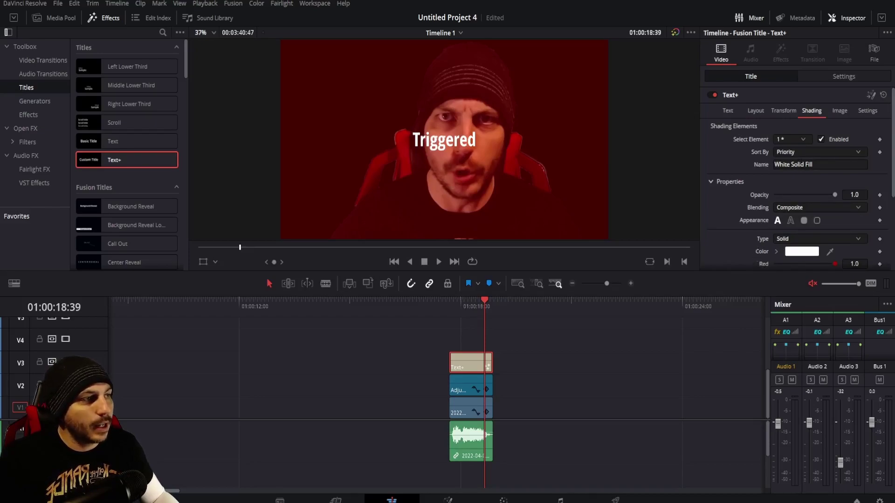
- Select shading element 2, the Red Outline, and enable it
{"action": "left_click", "coordinate": [803, 139]}
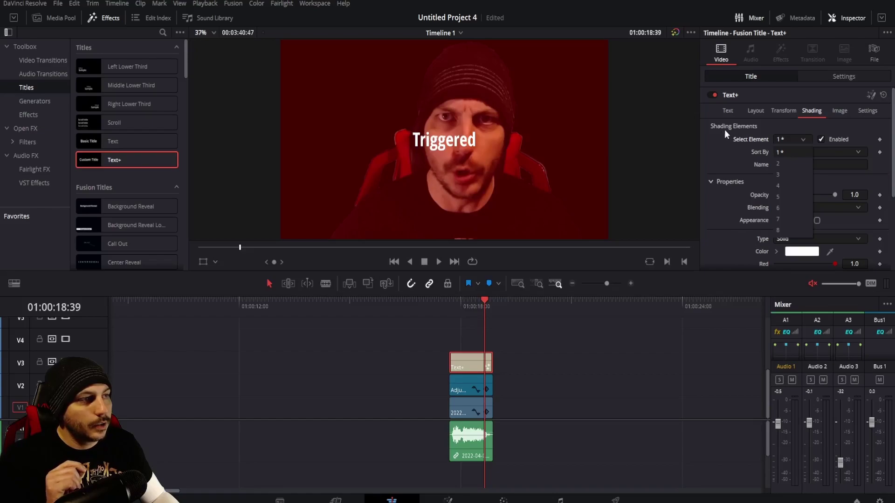
{"action": "left_click", "coordinate": [782, 164]}
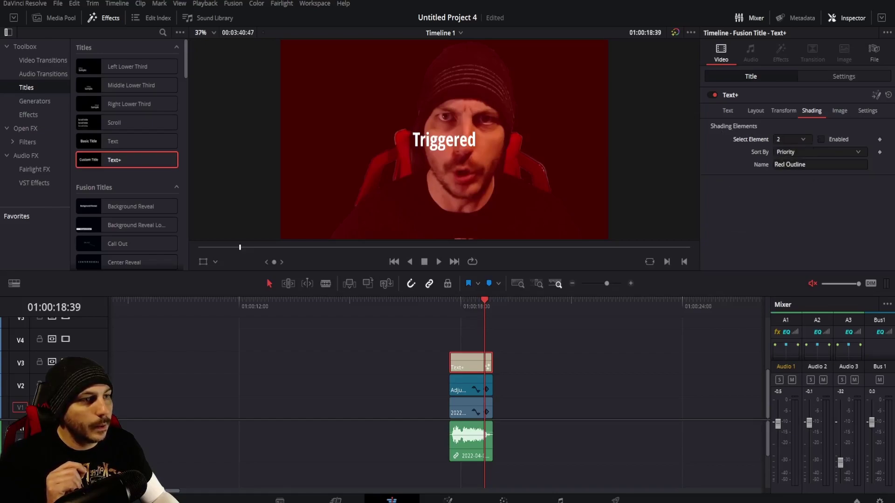
{"action": "left_click", "coordinate": [820, 139]}
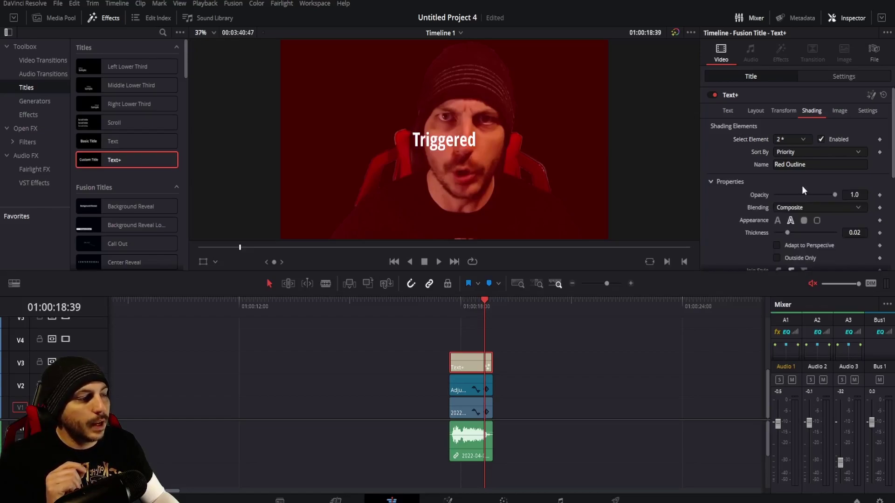
{"action": "scroll", "coordinate": [754, 196], "scroll_direction": "down", "scroll_amount": 4}
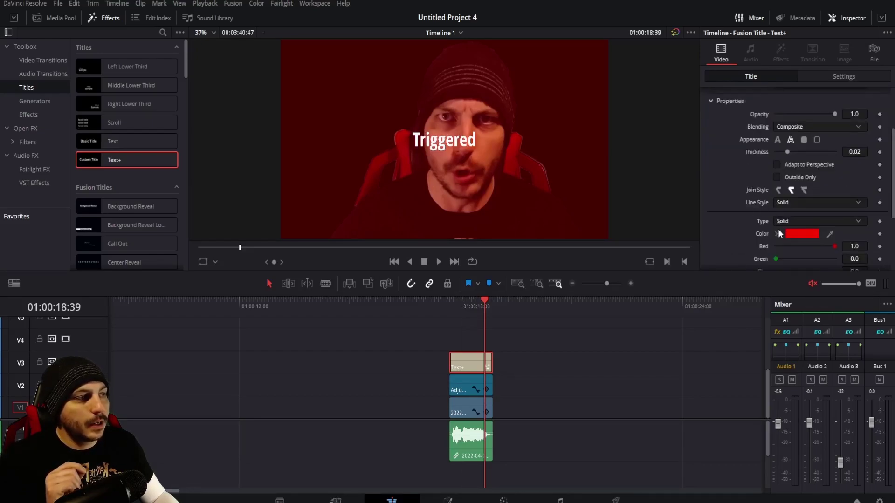
{"action": "scroll", "coordinate": [769, 219], "scroll_direction": "up", "scroll_amount": 4}
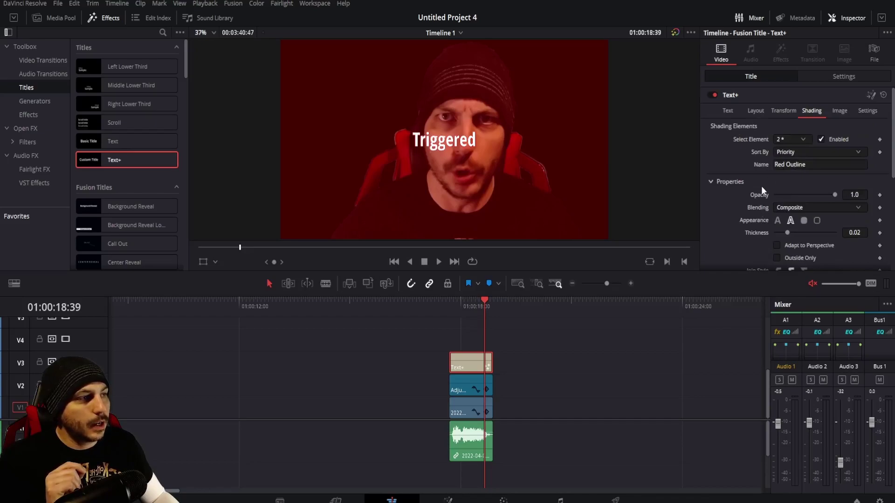
{"action": "scroll", "coordinate": [761, 186], "scroll_direction": "down", "scroll_amount": 6}
- Make the outline black with Thickness 0.0929
{"action": "left_click", "coordinate": [798, 193]}
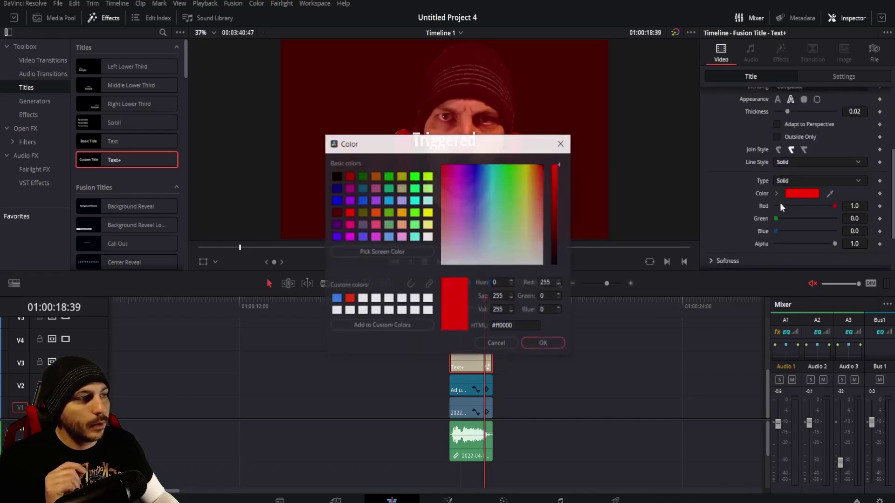
{"action": "left_click_drag", "start_coordinate": [548, 192], "coordinate": [544, 331]}
{"action": "left_click", "coordinate": [544, 343]}
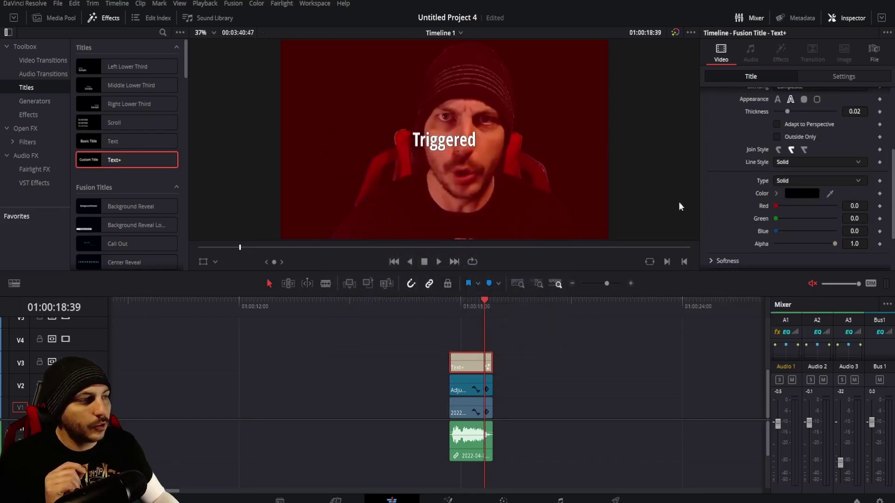
{"action": "scroll", "coordinate": [731, 200], "scroll_direction": "up", "scroll_amount": 2}
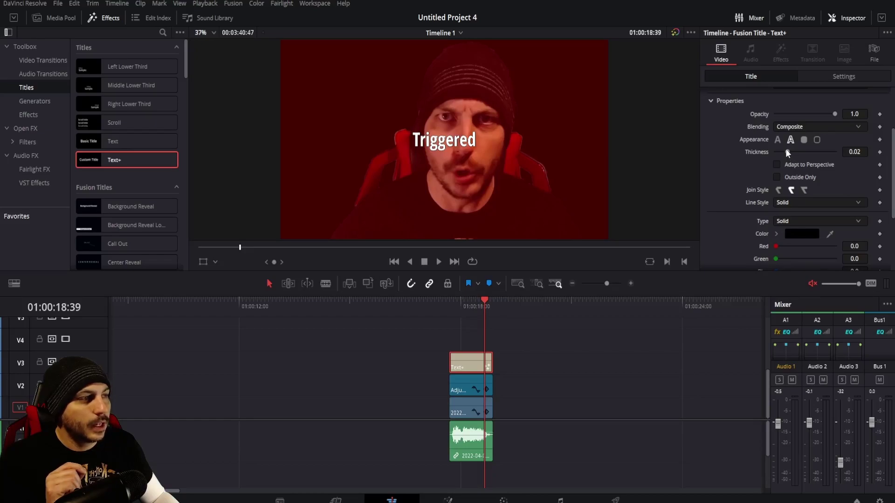
{"action": "left_click_drag", "start_coordinate": [787, 152], "coordinate": [830, 160]}
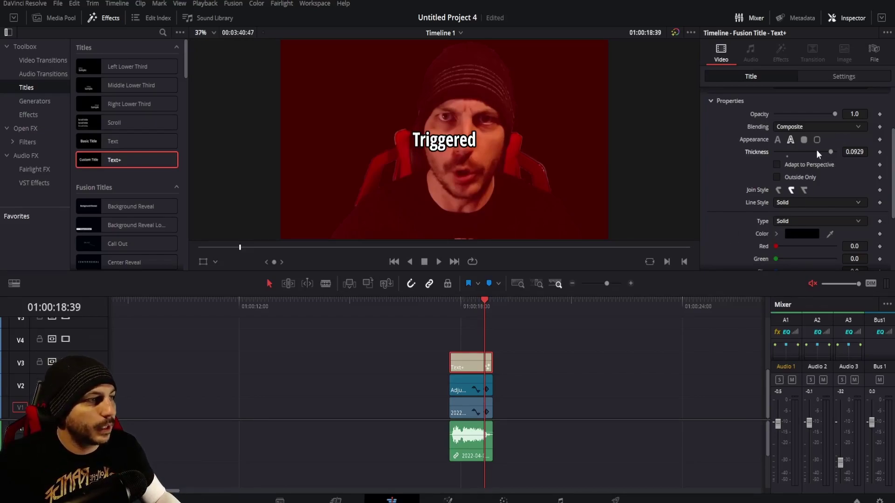
{"action": "scroll", "coordinate": [735, 170], "scroll_direction": "up", "scroll_amount": 2}
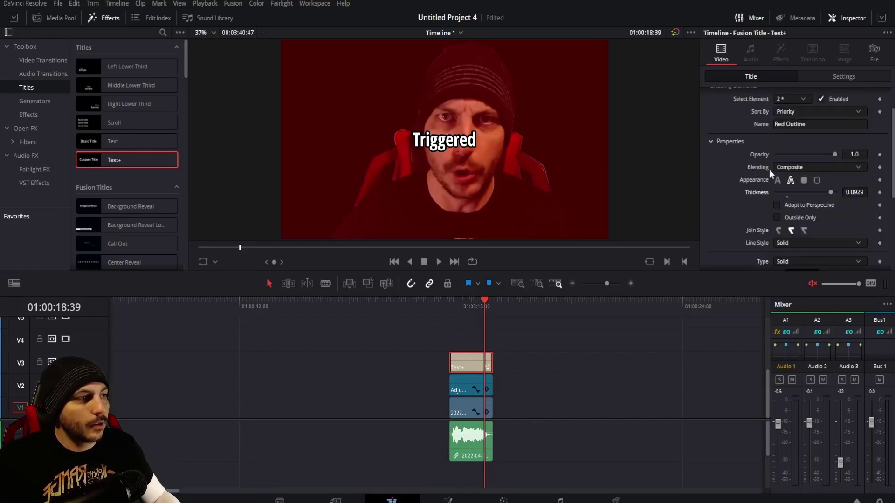
{"action": "left_click", "coordinate": [780, 182]}
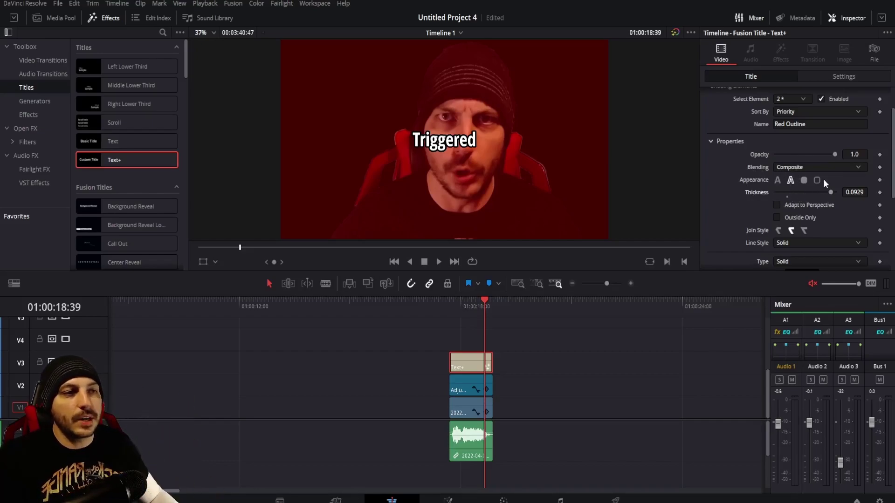
{"action": "scroll", "coordinate": [740, 178], "scroll_direction": "up", "scroll_amount": 2}
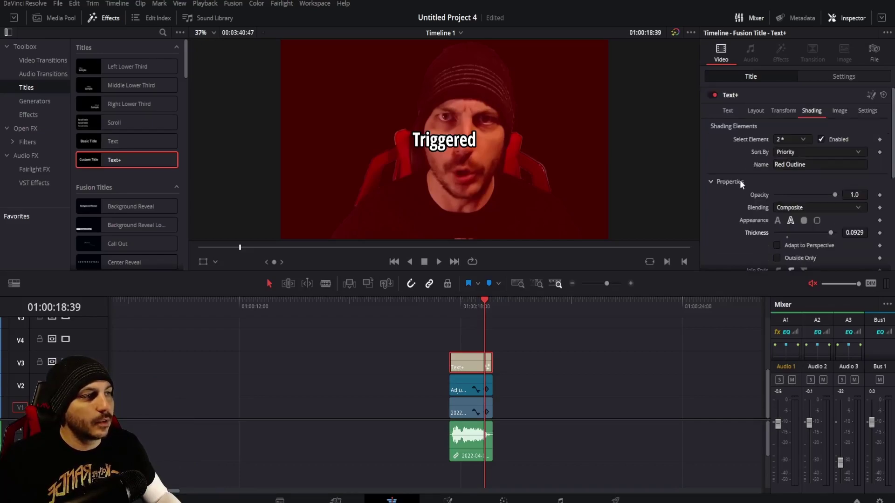
- Widen the Triggered letter spacing, reposition the title, and save
{"action": "left_click", "coordinate": [723, 112]}
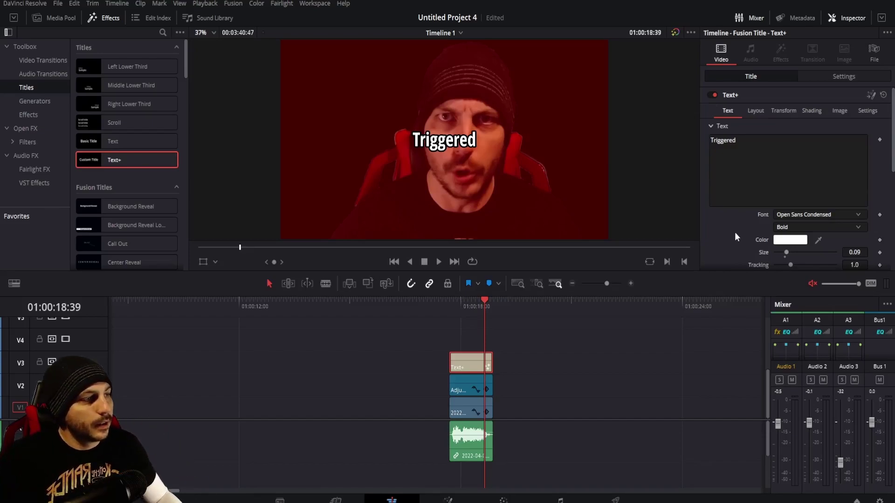
{"action": "scroll", "coordinate": [735, 232], "scroll_direction": "down", "scroll_amount": 2}
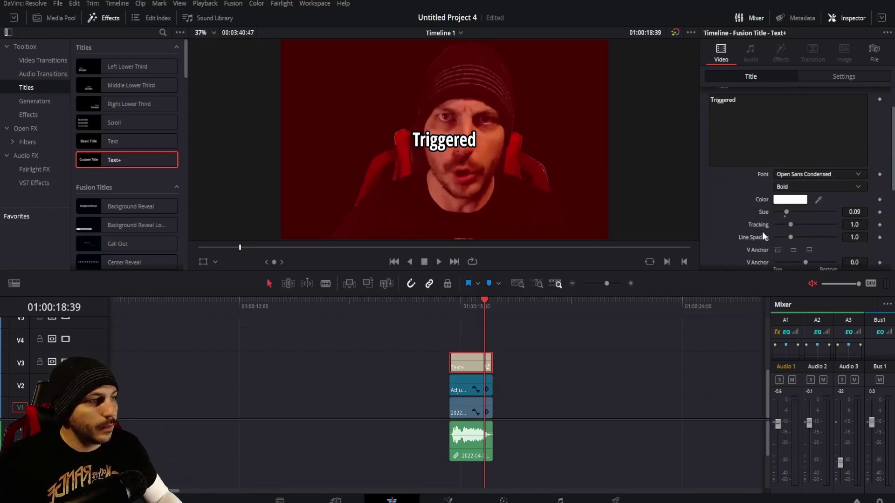
{"action": "left_click_drag", "start_coordinate": [790, 225], "coordinate": [791, 226]}
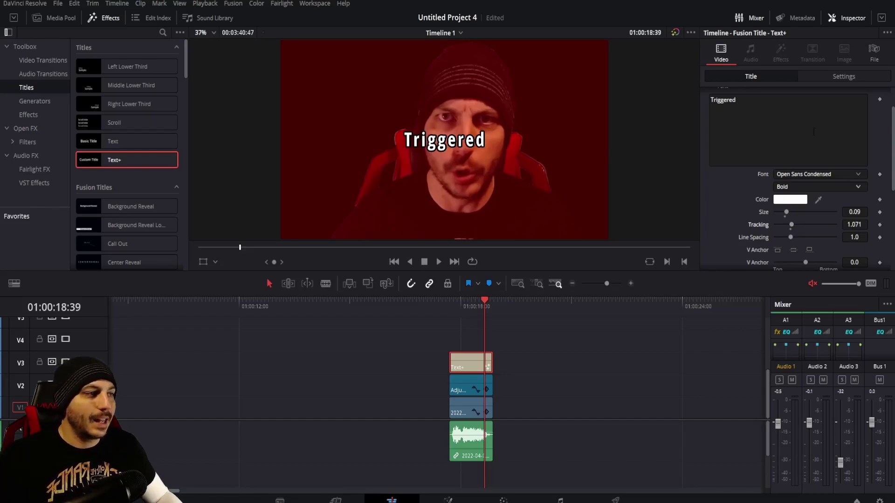
{"action": "left_click", "coordinate": [829, 73]}
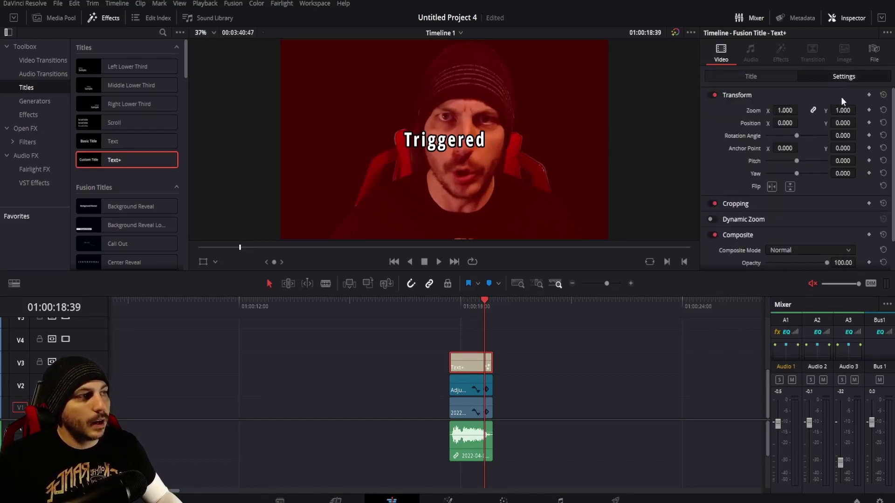
{"action": "left_click_drag", "start_coordinate": [843, 123], "coordinate": [782, 122]}
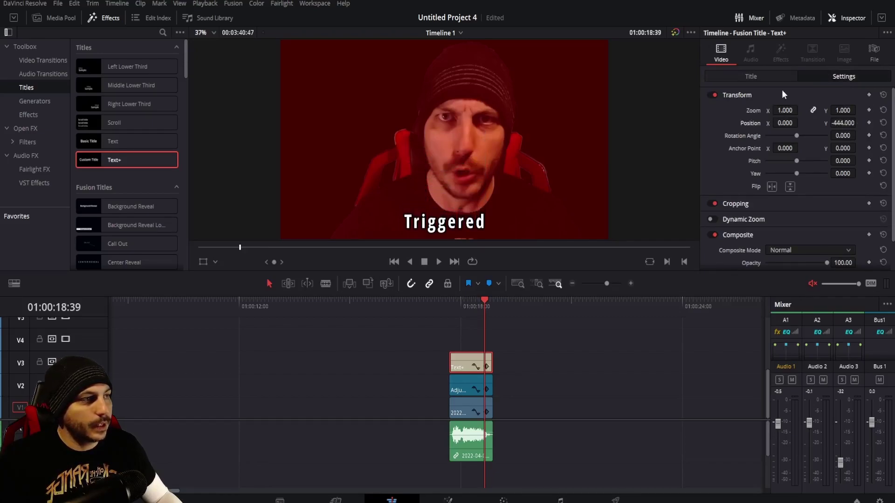
{"action": "key", "text": "ctrl+s"}
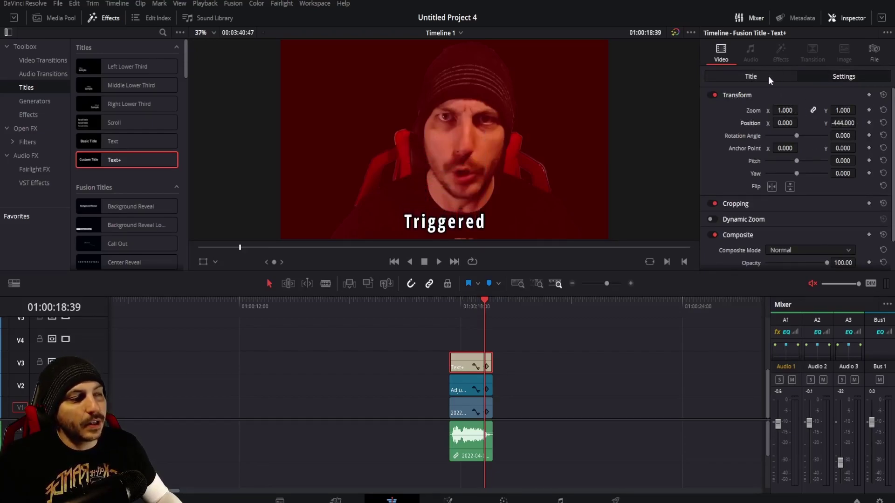
- Enlarge the title to Size 0.1538 and raise it to Position Y -401
{"action": "left_click", "coordinate": [755, 77]}
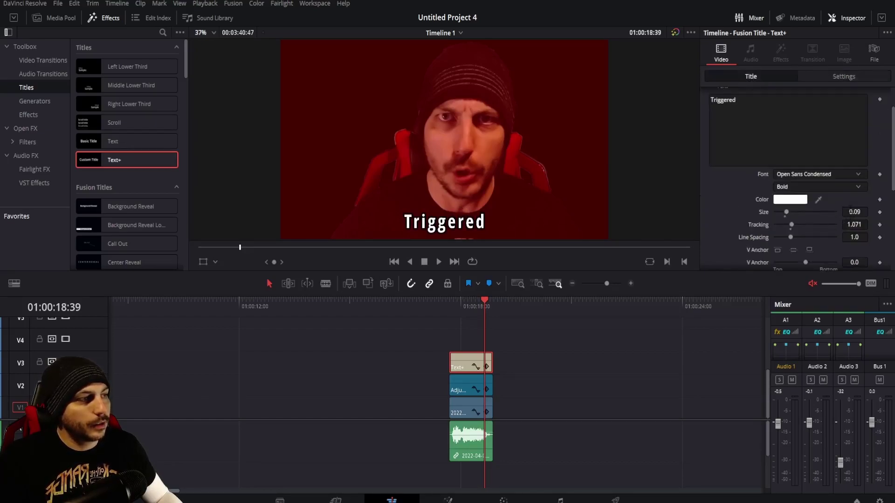
{"action": "left_click_drag", "start_coordinate": [855, 211], "coordinate": [878, 212]}
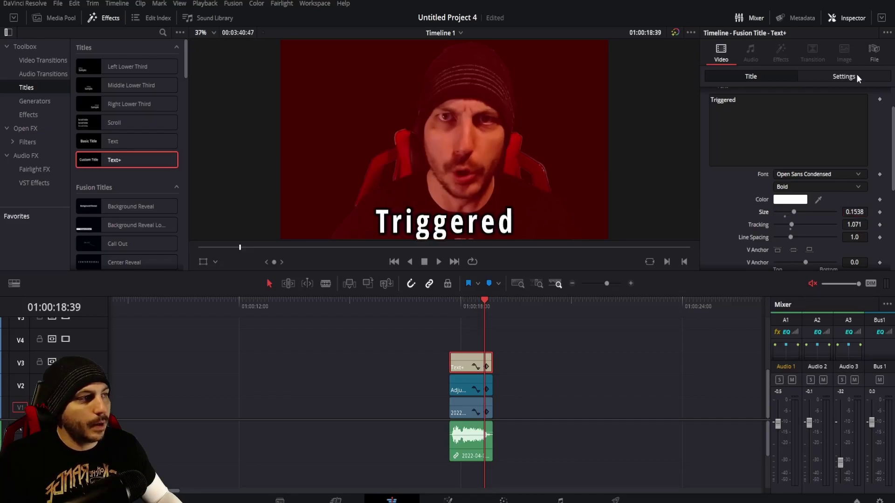
{"action": "left_click", "coordinate": [857, 74]}
{"action": "mouse_move", "coordinate": [844, 122]}
{"action": "left_mouse_down"}
{"action": "mouse_move", "coordinate": [825, 123]}
{"action": "mouse_move", "coordinate": [860, 123]}
{"action": "left_mouse_up"}
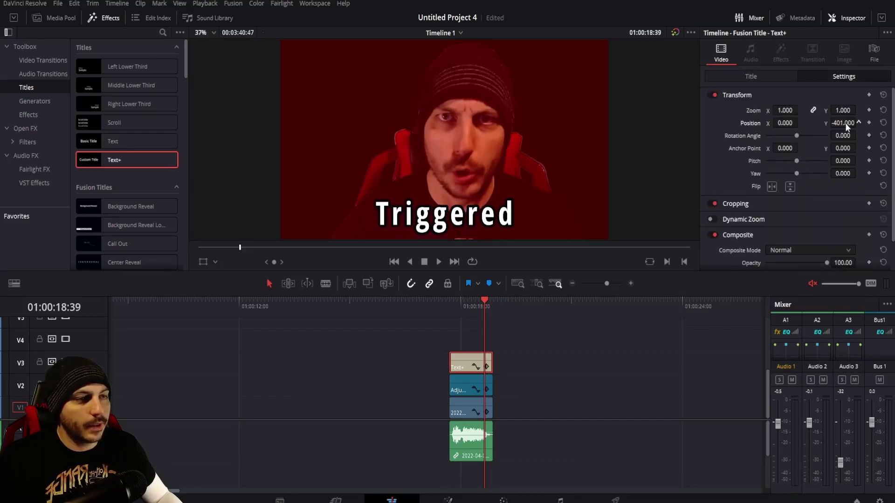
- Move the adjustment clip onto the track above the Triggered title and preview the result
{"action": "left_click", "coordinate": [453, 305]}
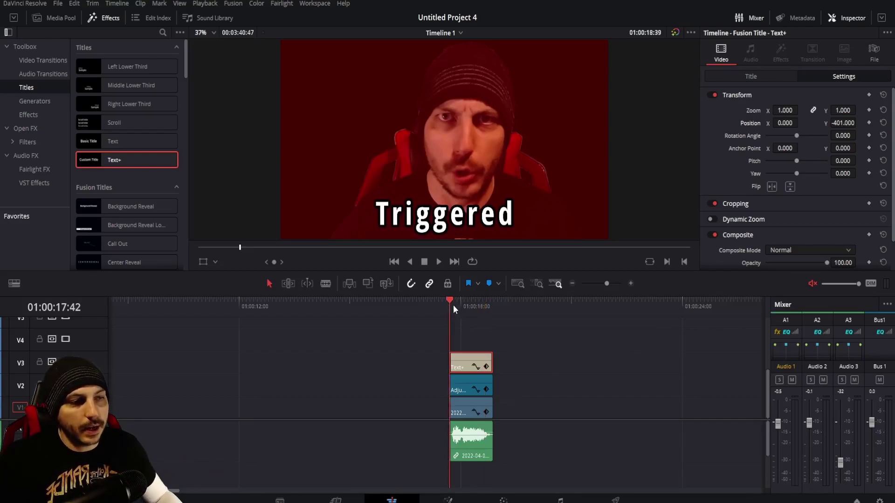
{"action": "key", "text": "space"}
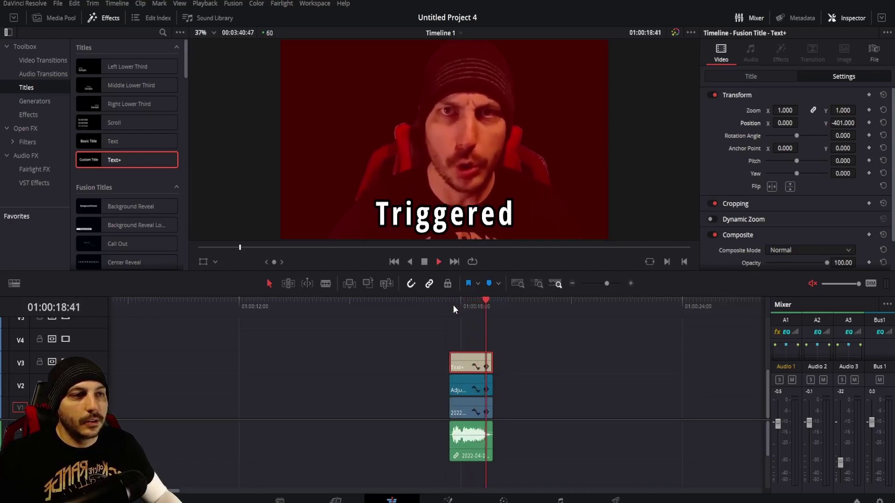
{"action": "key", "text": "space"}
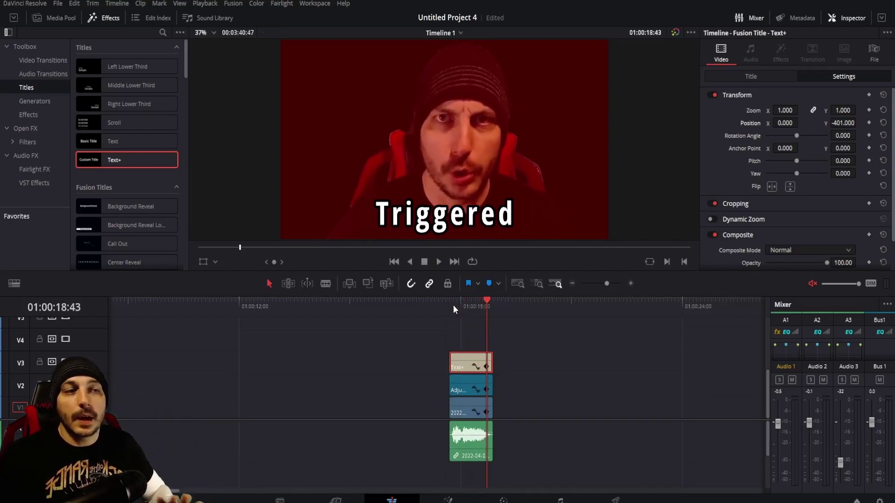
{"action": "left_click", "coordinate": [469, 385]}
{"action": "left_click_drag", "start_coordinate": [469, 385], "coordinate": [473, 342]}
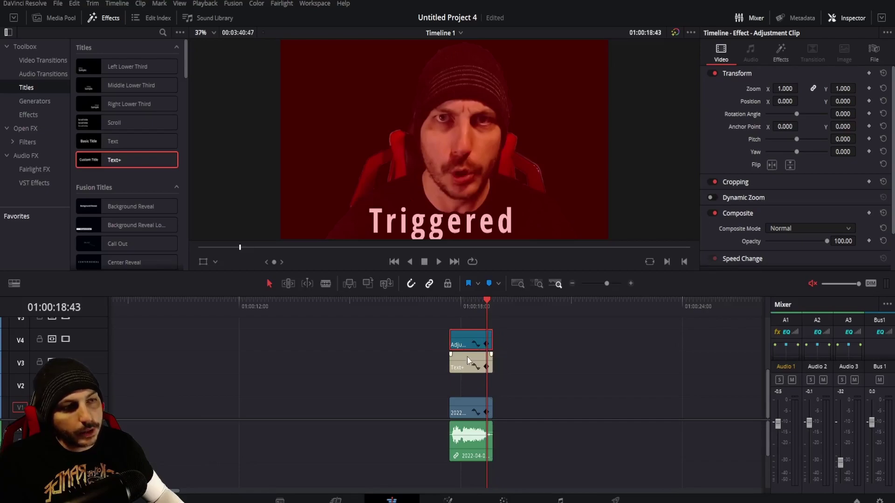
{"action": "left_click", "coordinate": [440, 305]}
{"action": "left_click", "coordinate": [448, 306]}
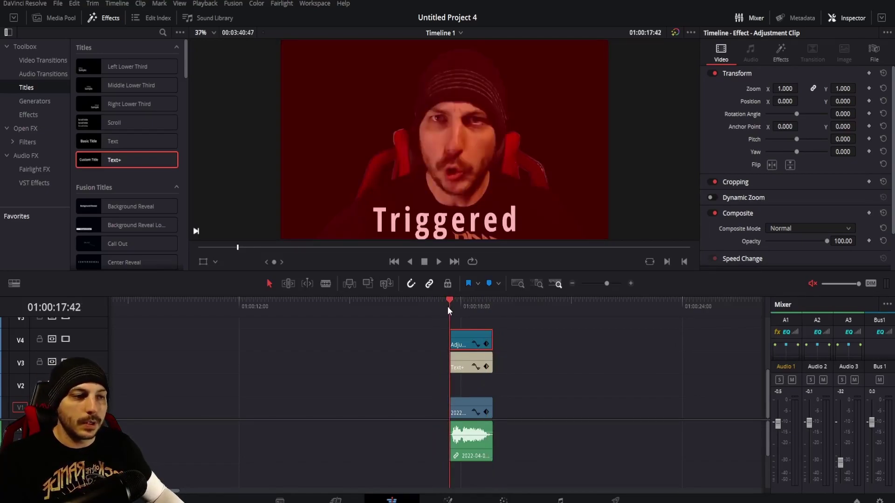
{"action": "key", "text": "space"}
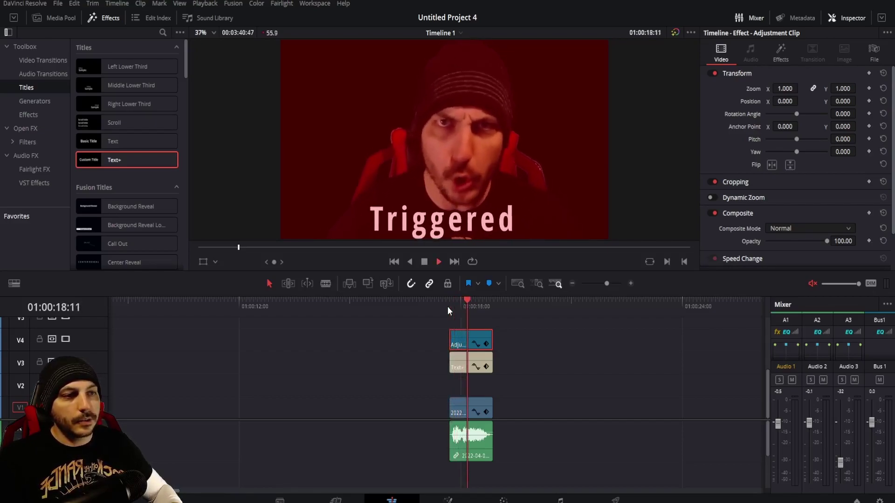
{"action": "left_click", "coordinate": [460, 307]}
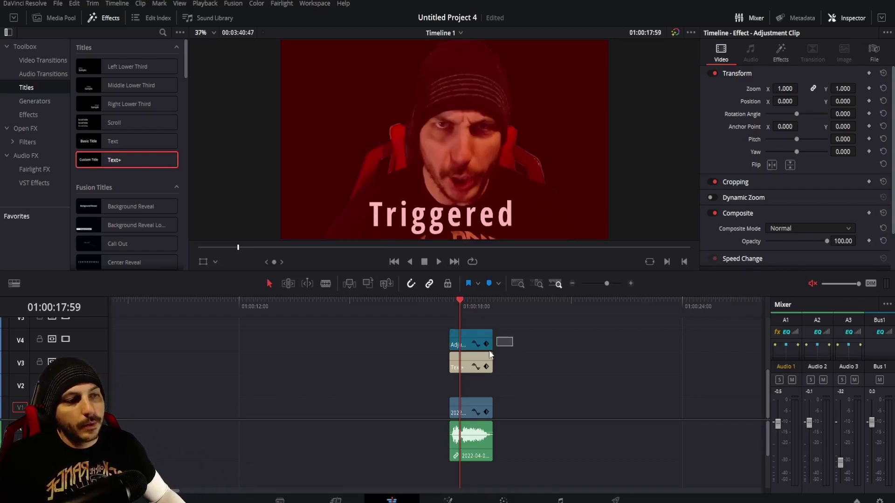
- Shift the adjustment and title clips down to V3 and V2, then reselect the adjustment clip
{"action": "left_click_drag", "start_coordinate": [511, 361], "coordinate": [464, 361]}
{"action": "left_click", "coordinate": [502, 376]}
{"action": "left_click", "coordinate": [461, 370]}
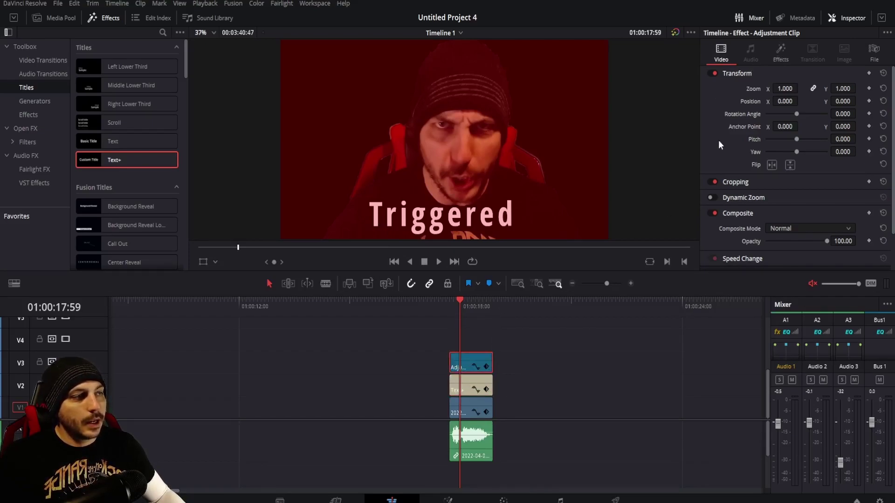
- Disable the adjustment clip's Color Generator red tint and save the project
{"action": "left_click", "coordinate": [781, 51]}
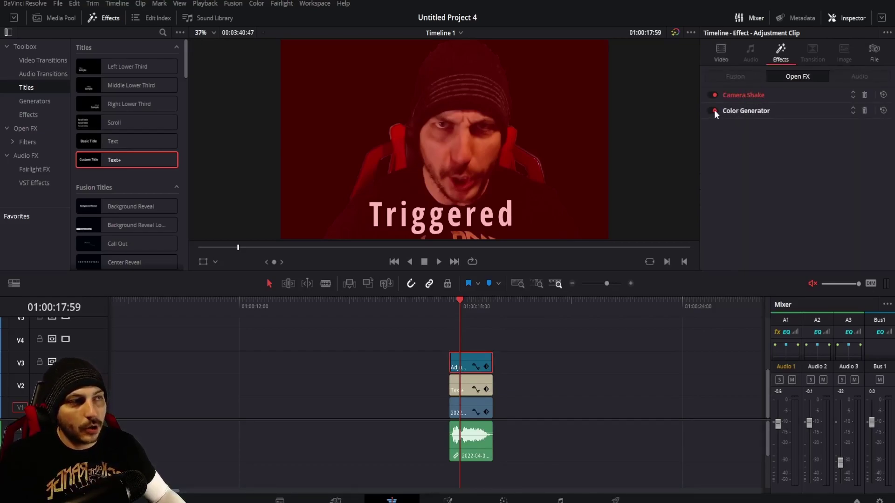
{"action": "left_click", "coordinate": [714, 111]}
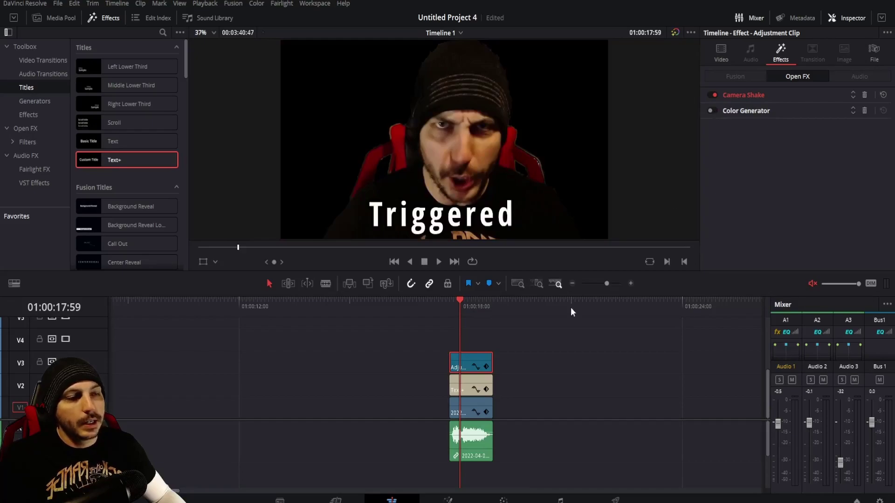
{"action": "key", "text": "ctrl+s"}
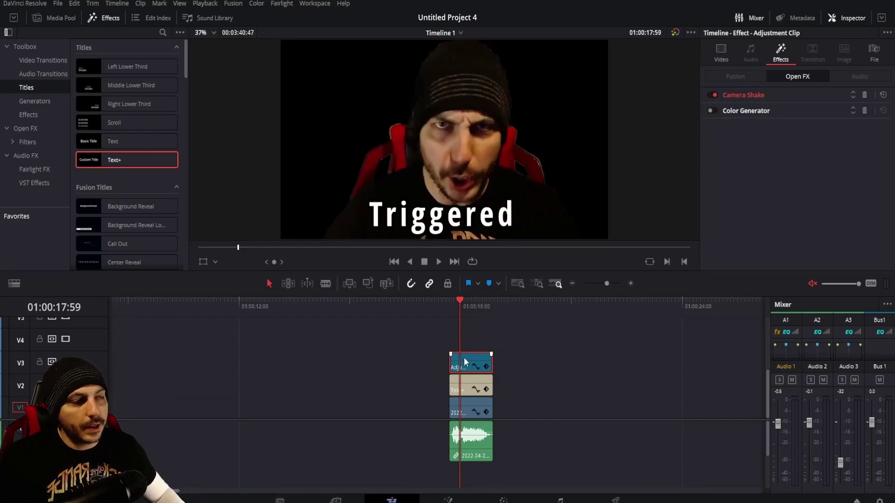
- Move the adjustment and title clips up a track and add a trimmed Solid Color clip on V2
{"action": "left_click", "coordinate": [462, 379]}
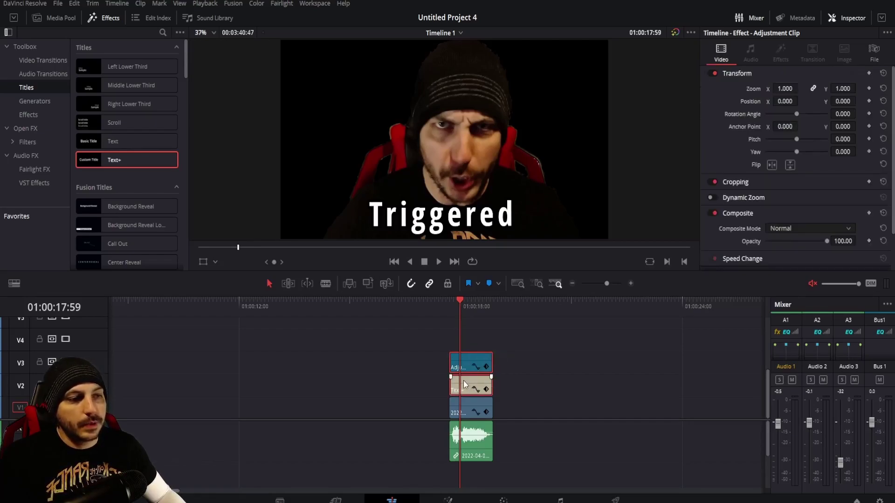
{"action": "left_click_drag", "start_coordinate": [464, 383], "coordinate": [464, 365]}
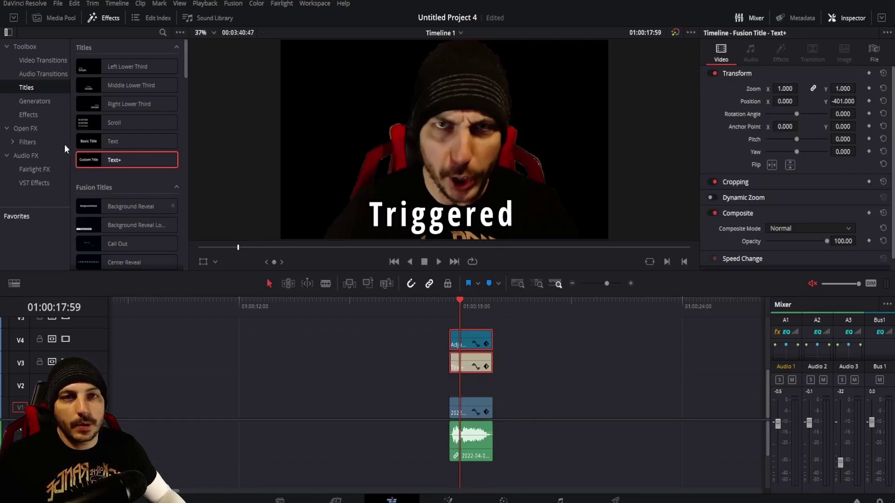
{"action": "left_click", "coordinate": [34, 101]}
{"action": "left_click_drag", "start_coordinate": [111, 230], "coordinate": [452, 390]}
{"action": "left_click_drag", "start_coordinate": [627, 397], "coordinate": [484, 398]}
- Set the Solid Color clip's colour to pure red #ff0000
{"action": "left_click", "coordinate": [473, 391]}
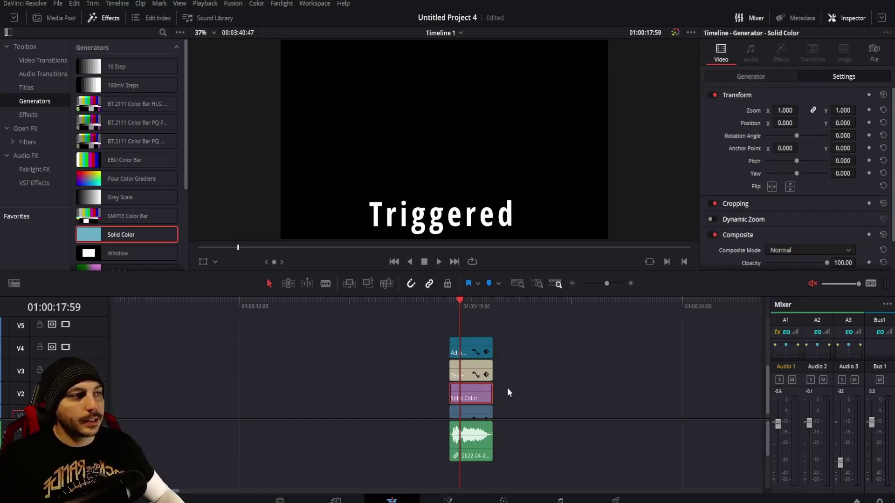
{"action": "left_click", "coordinate": [745, 77]}
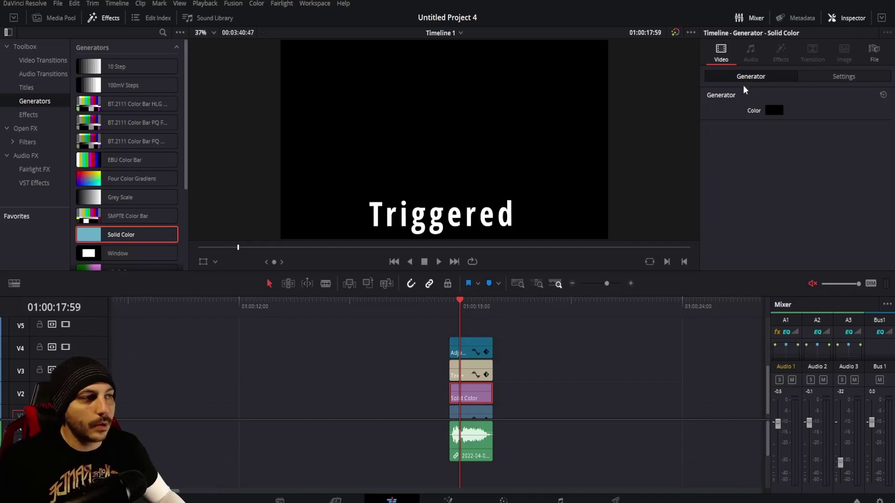
{"action": "left_click", "coordinate": [775, 112]}
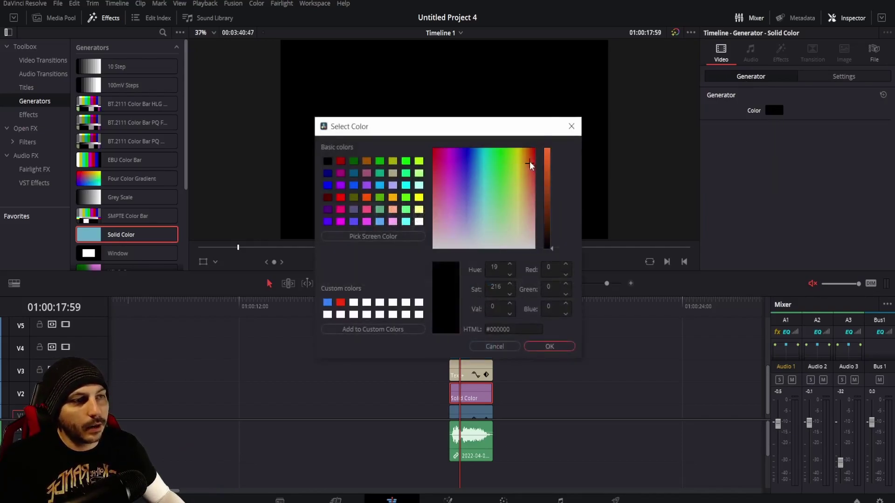
{"action": "left_click_drag", "start_coordinate": [546, 170], "coordinate": [550, 126]}
{"action": "left_click", "coordinate": [550, 346]}
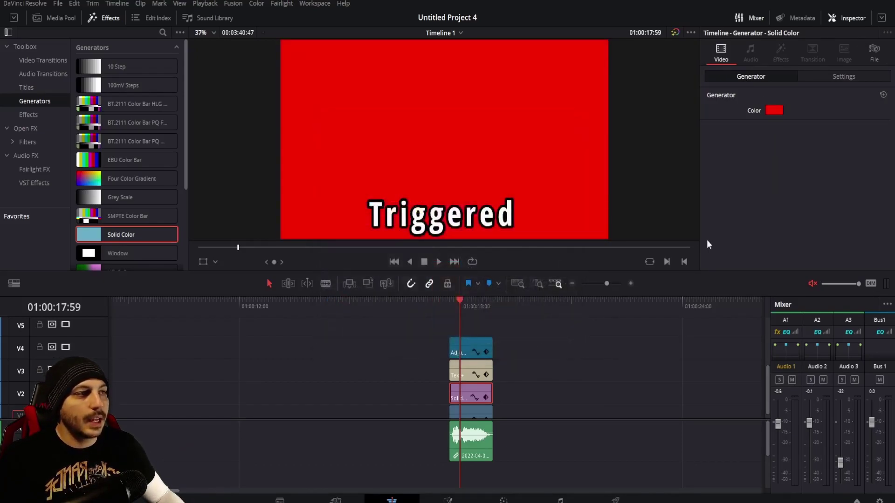
- Lower the red Solid Color clip's Composite Opacity to 30.80
{"action": "left_click", "coordinate": [836, 72]}
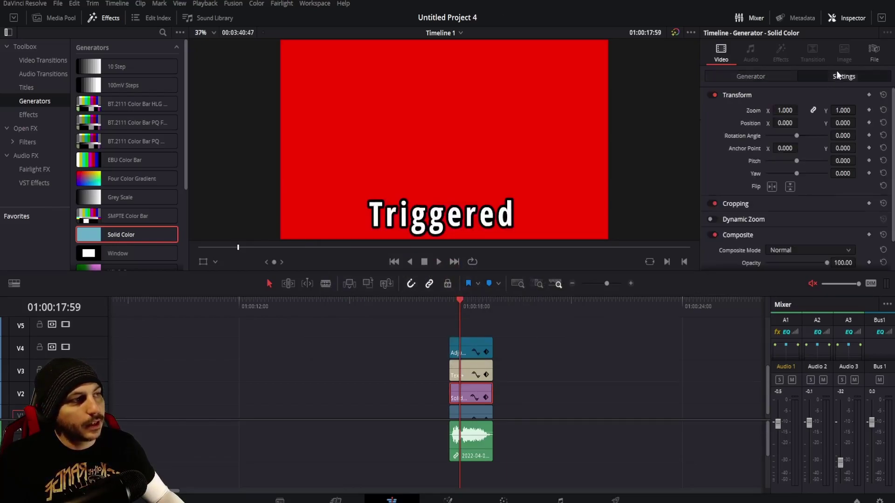
{"action": "scroll", "coordinate": [745, 187], "scroll_direction": "down", "scroll_amount": 1}
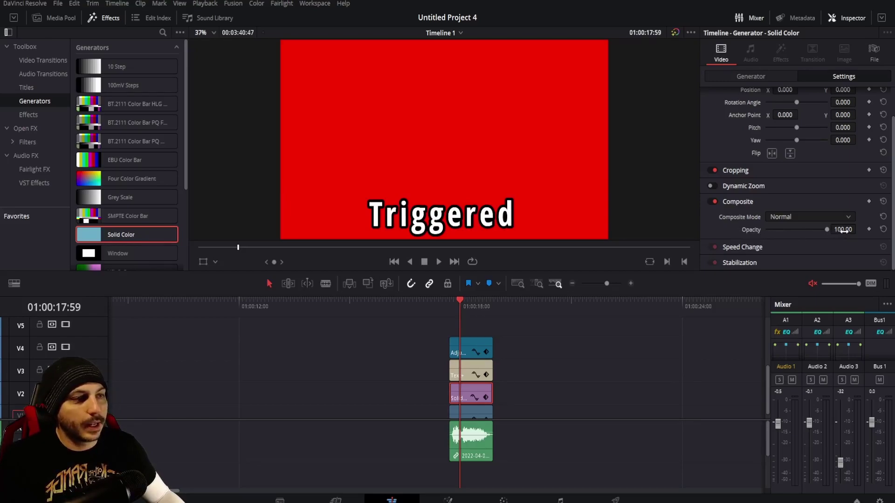
{"action": "left_click_drag", "start_coordinate": [843, 229], "coordinate": [811, 230]}
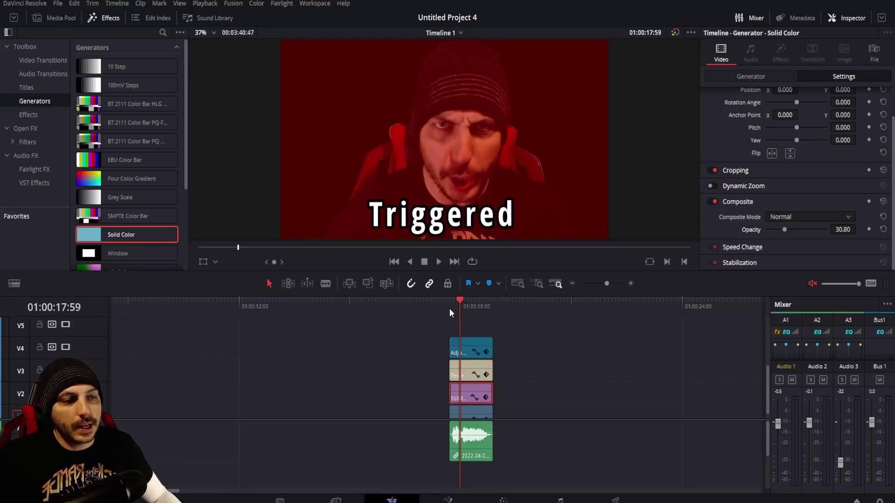
- Unmute the timeline audio and play the red, shaking Triggered edit from the clips' start
{"action": "key", "text": "space"}
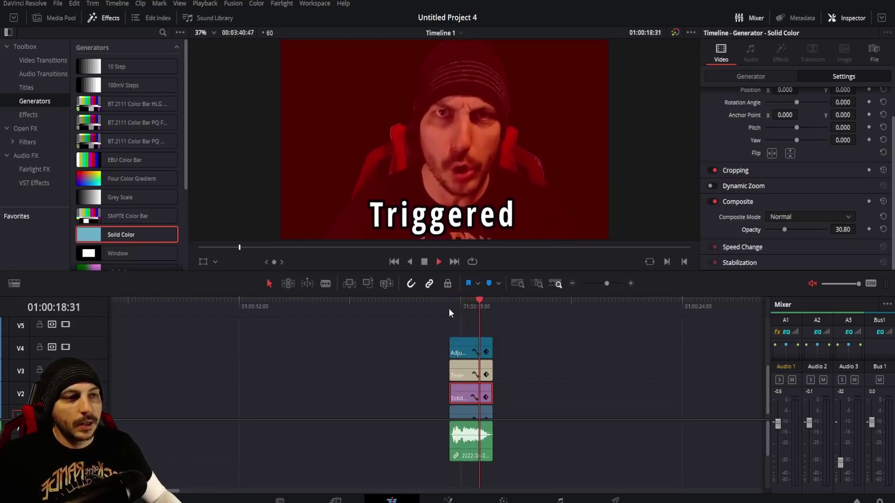
{"action": "key", "text": "space"}
{"action": "left_click", "coordinate": [467, 304]}
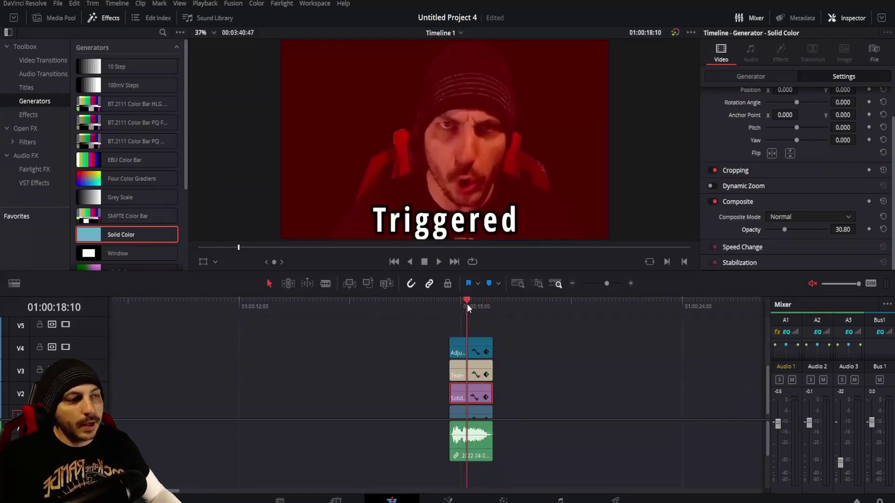
{"action": "left_click", "coordinate": [812, 285]}
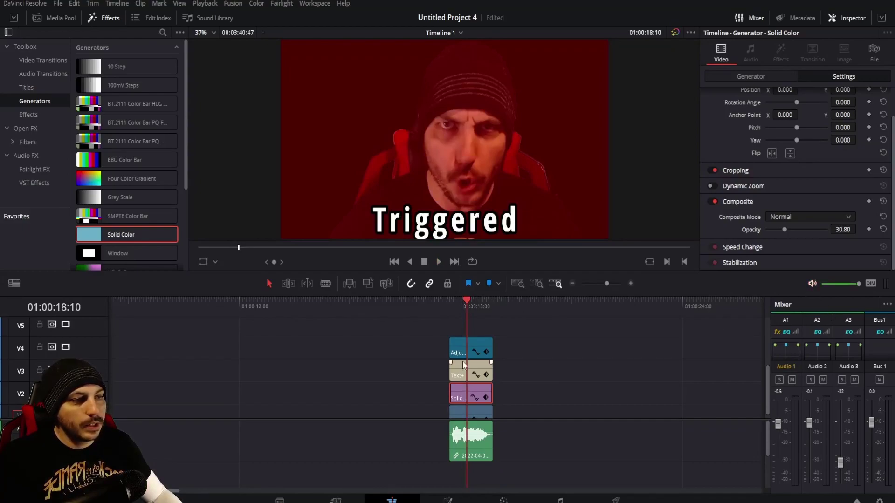
{"action": "left_click", "coordinate": [450, 304]}
{"action": "key", "text": "space"}
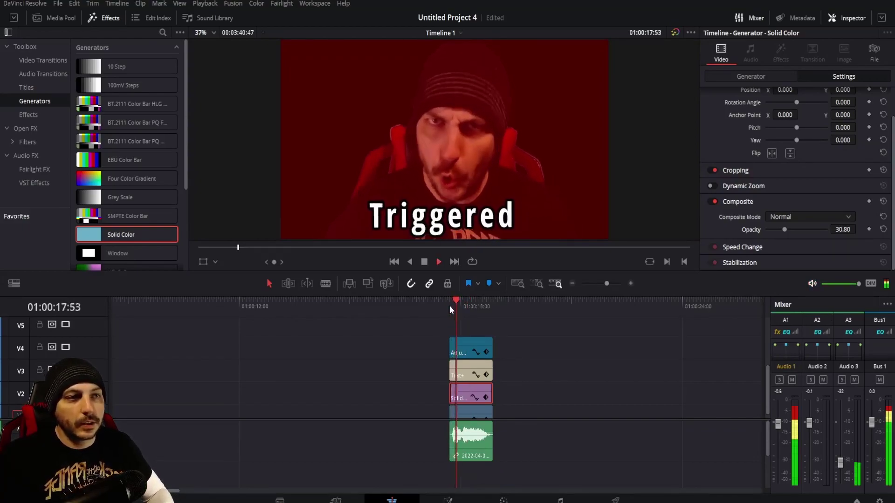